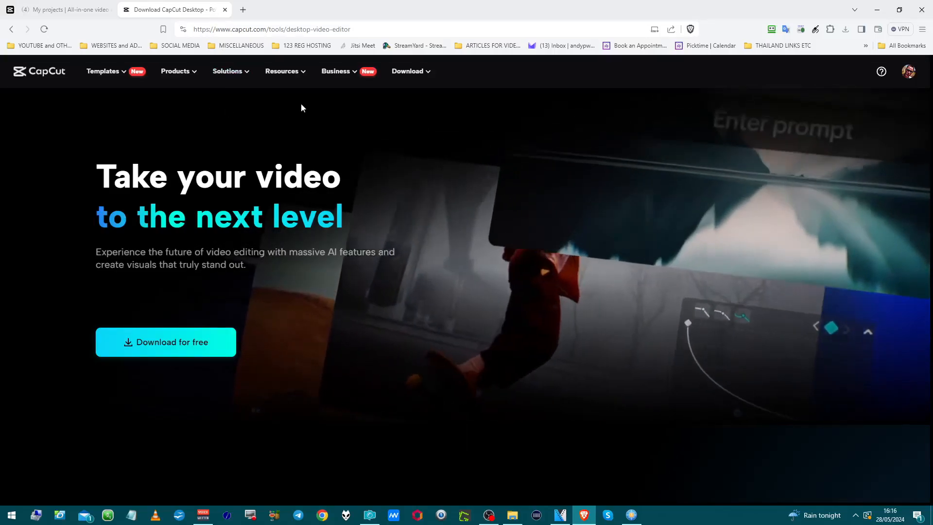
mouse_move(393, 73)
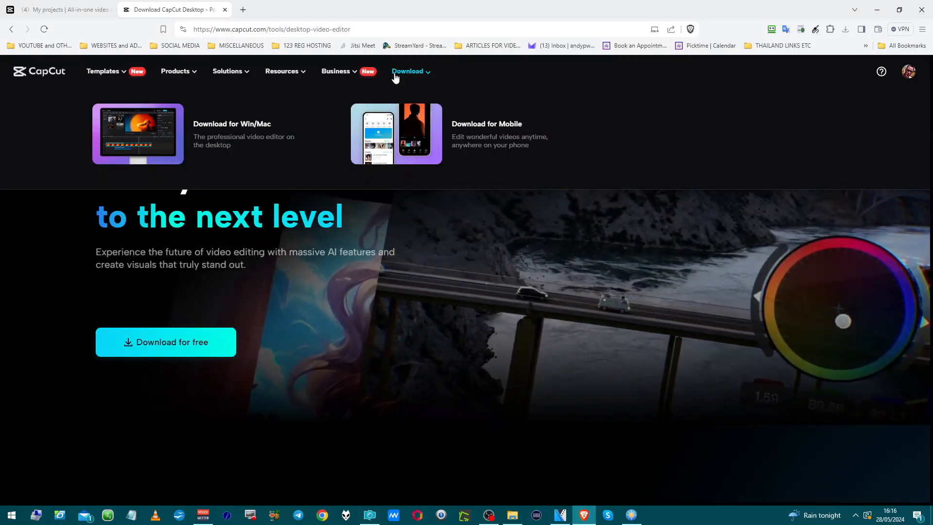
mouse_move(340, 73)
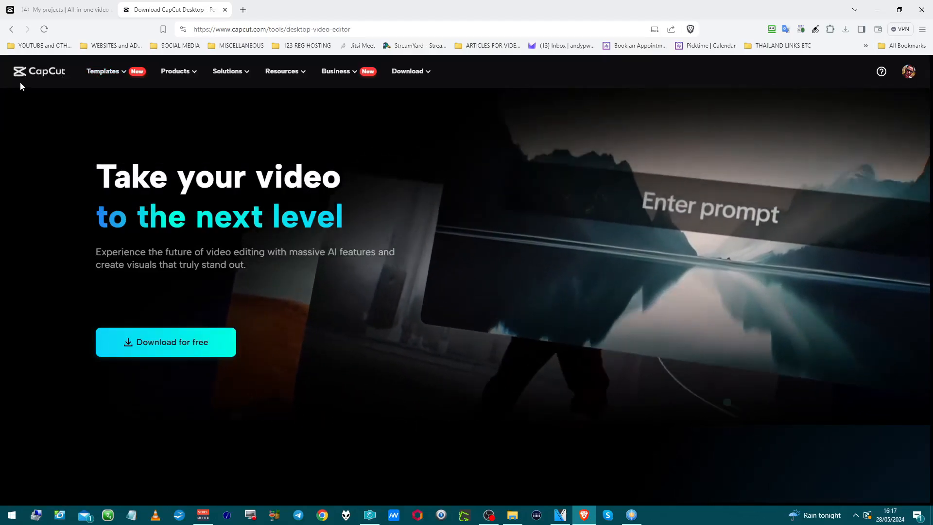
mouse_move(85, 65)
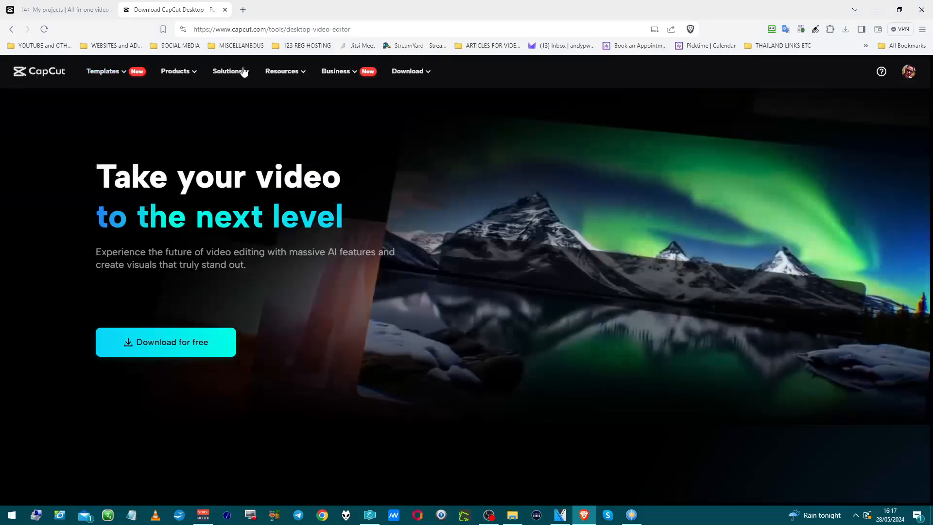
mouse_move(244, 72)
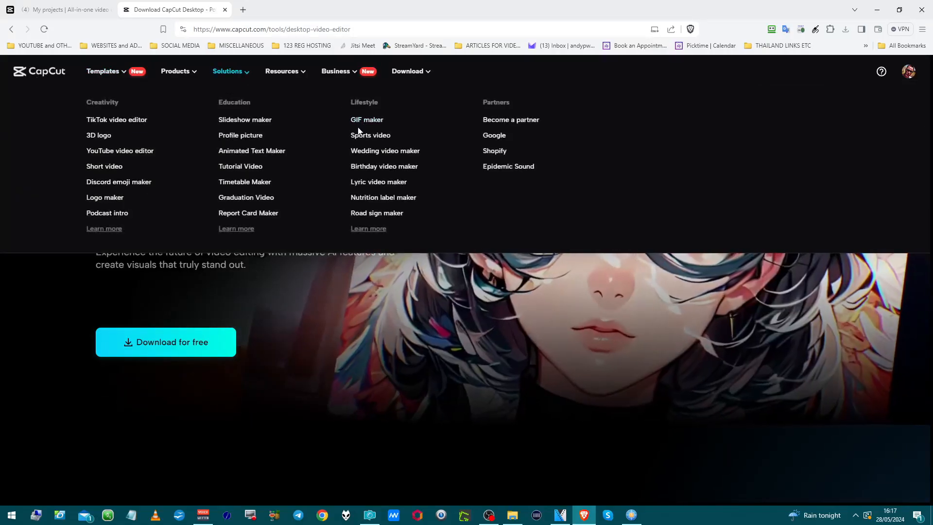
- Switch to the My projects page in the browser and show the template library
click(92, 10)
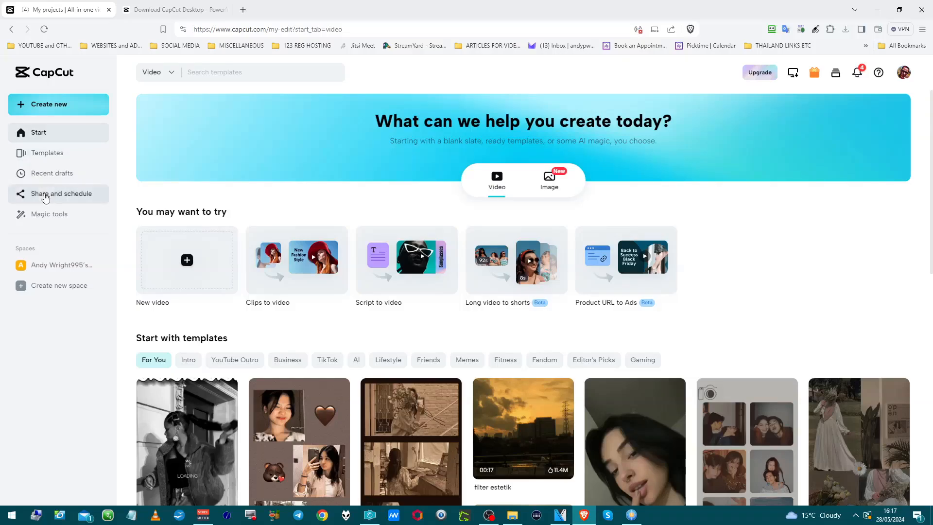
click(44, 163)
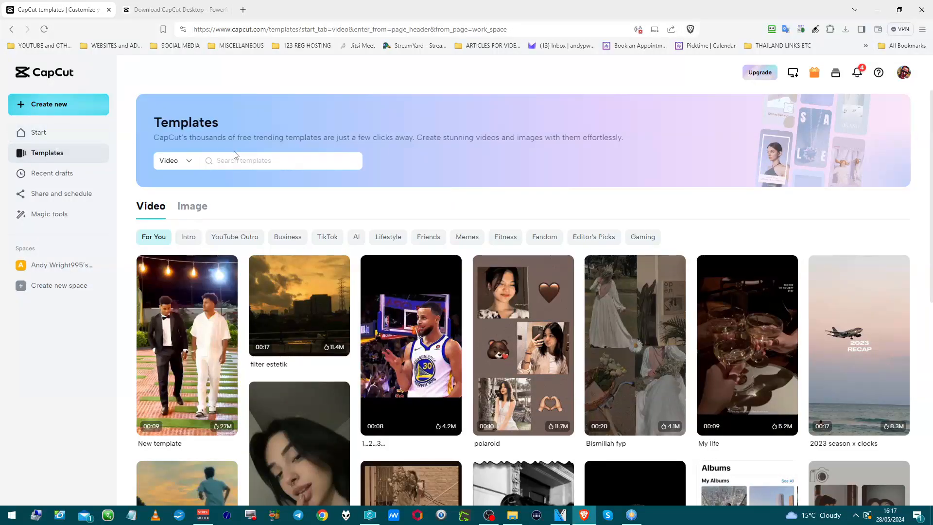
- Look at the online editor's account options, including the light and dark mode theme choices
click(905, 73)
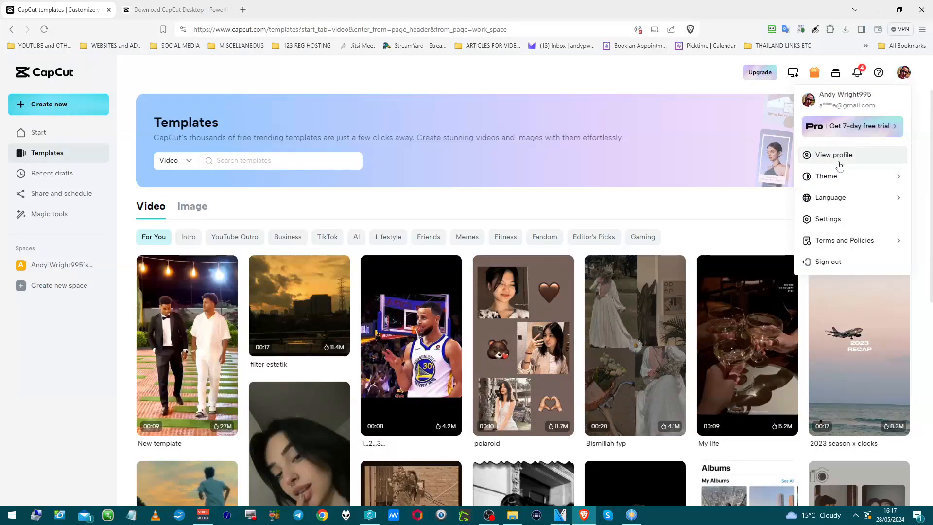
mouse_move(809, 179)
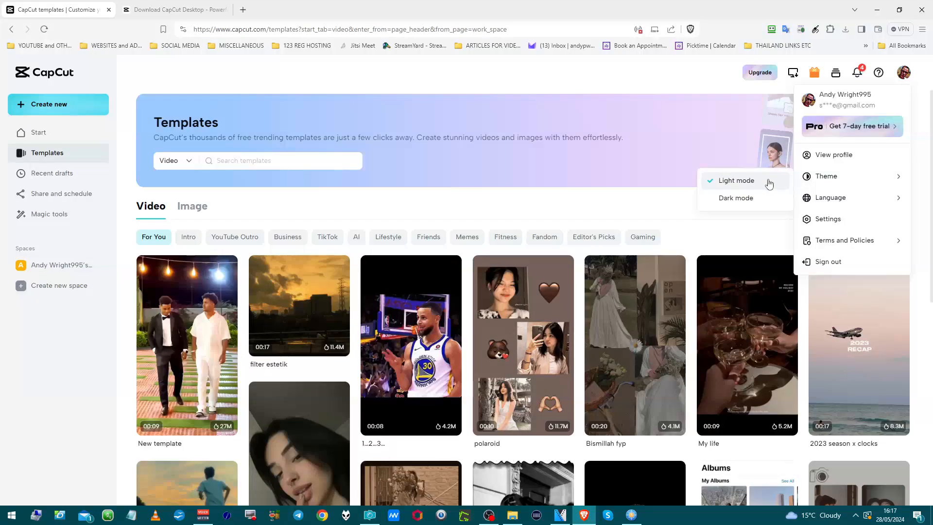
click(726, 207)
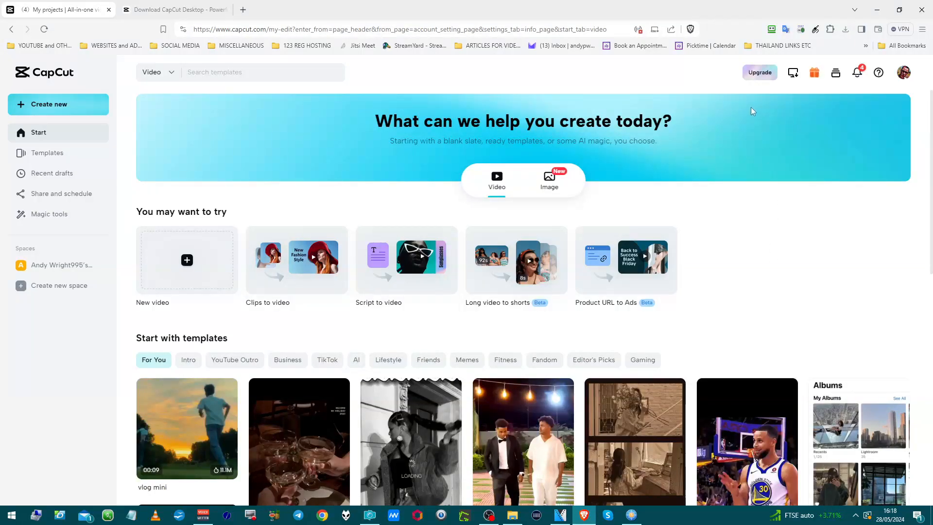
- View the monthly and yearly Pro upgrade plans, select the yearly one, and close the offer without purchasing
click(760, 73)
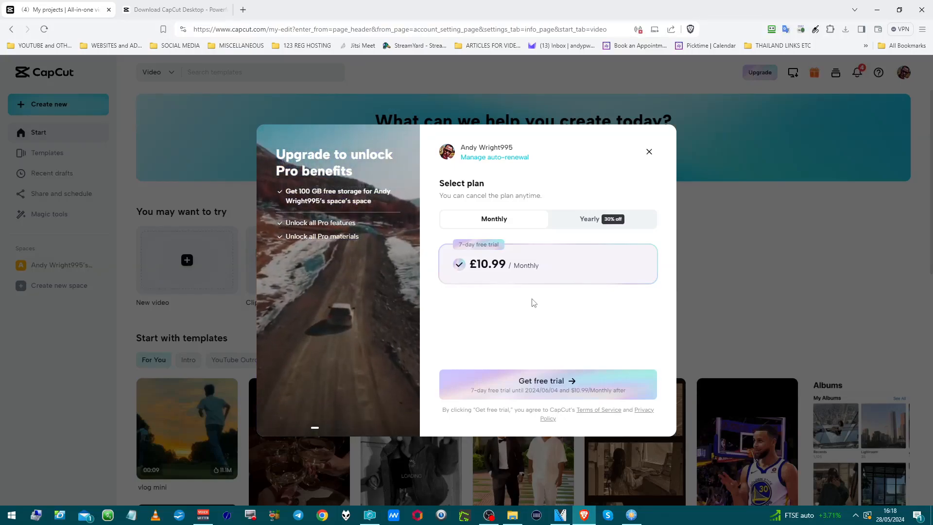
click(589, 222)
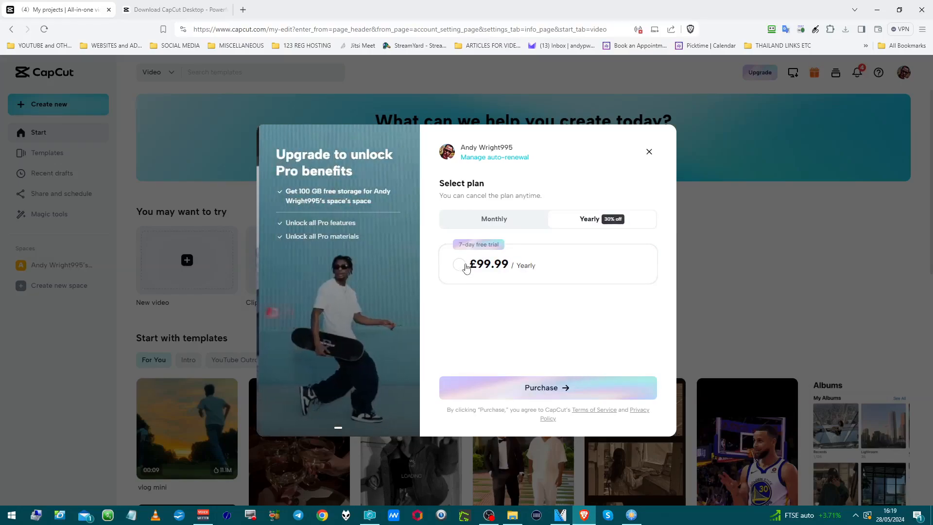
click(460, 265)
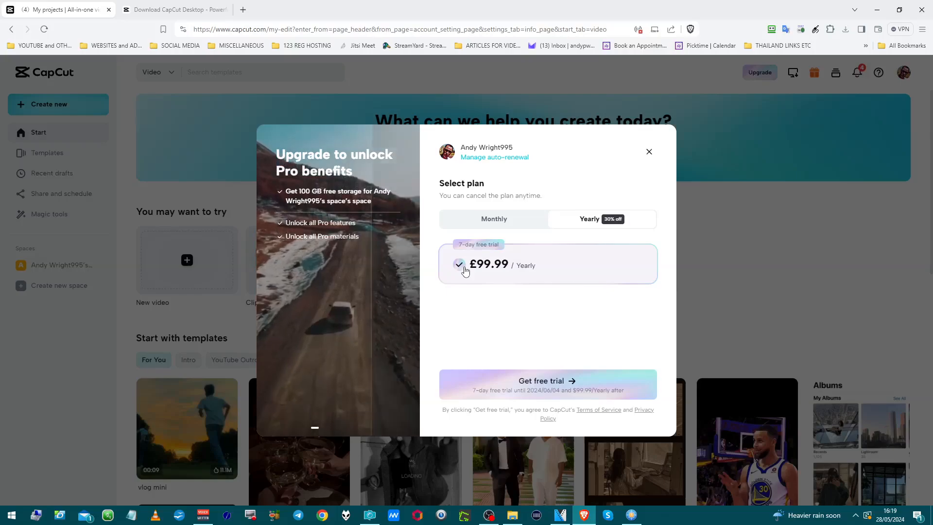
key(Escape)
- Browse the suggested templates on the start page and return to the beginning of the page
scroll(394, 320, down, 10)
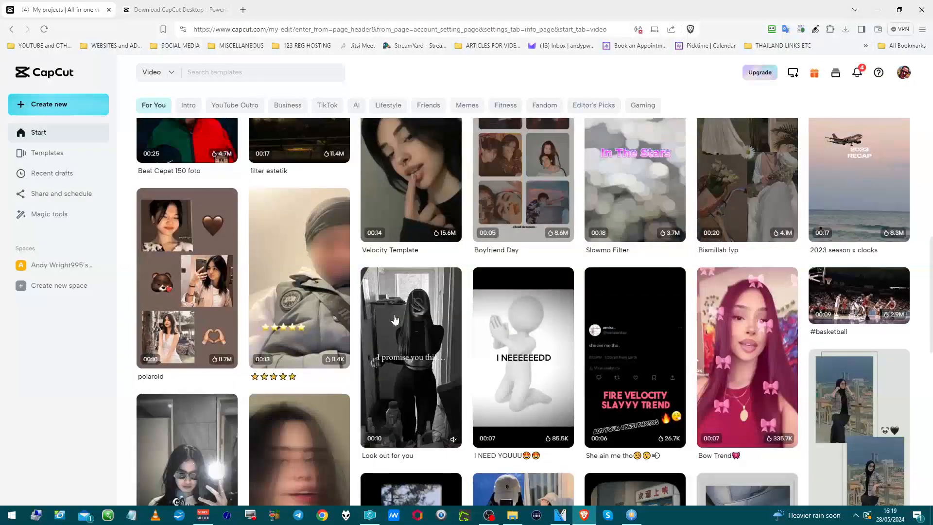
scroll(394, 320, up, 7)
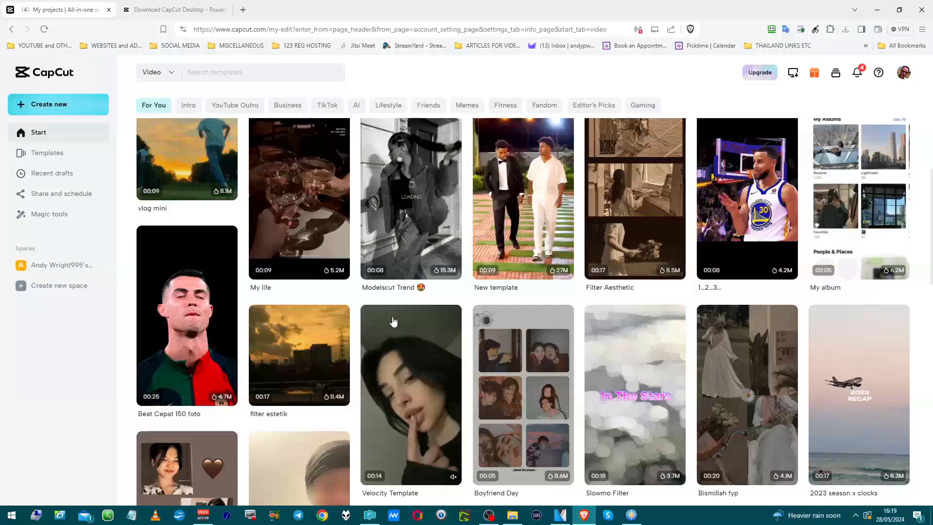
scroll(393, 321, up, 4)
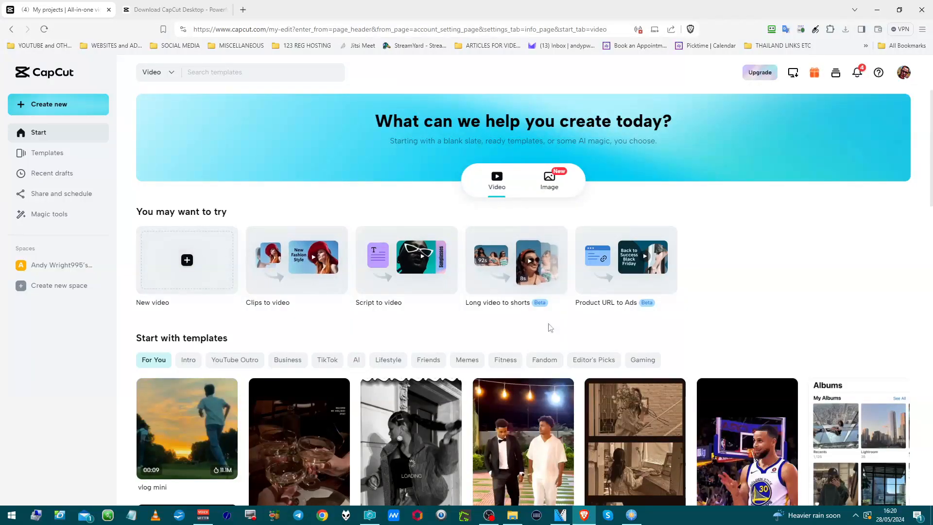
- Switch to the CapCut desktop app by launching it and maximize its window
double_click(68, 257)
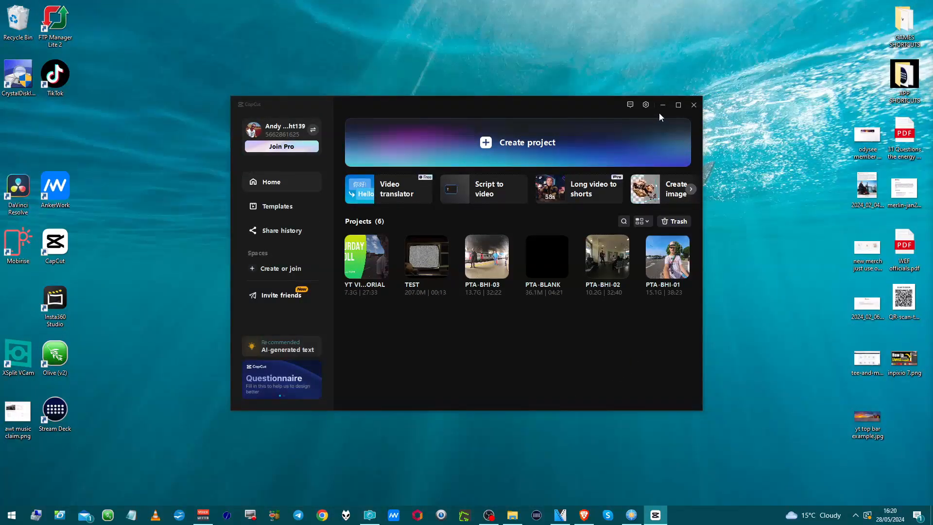
click(680, 106)
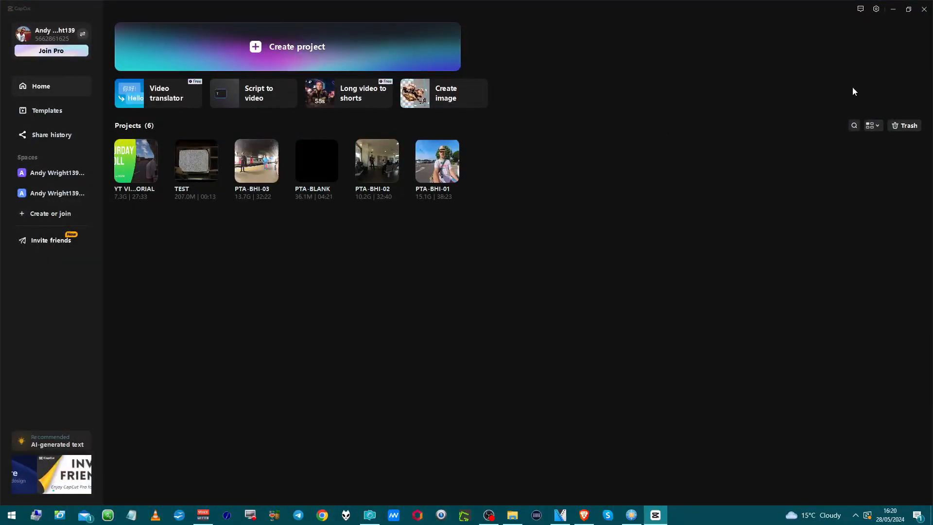
- Review the desktop app's draft settings, including save location, cache deletion and auto upload, and save them
click(878, 13)
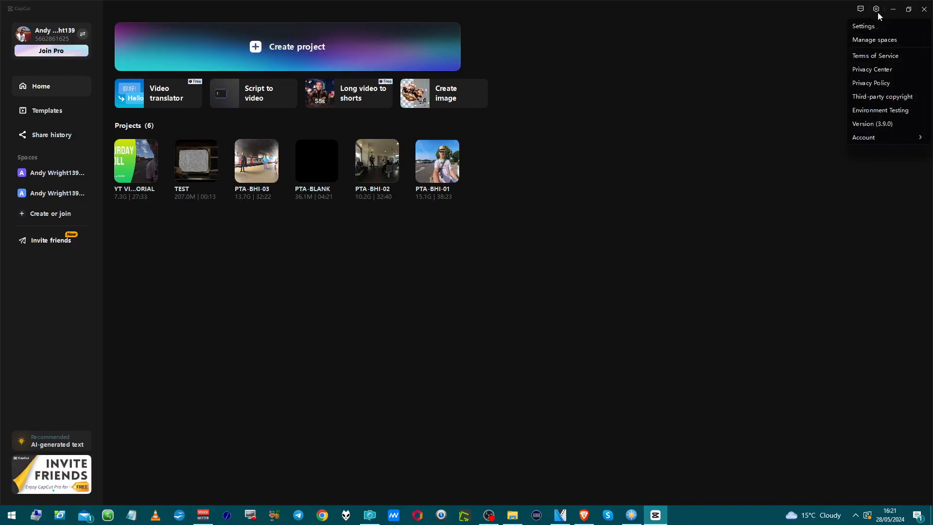
click(874, 27)
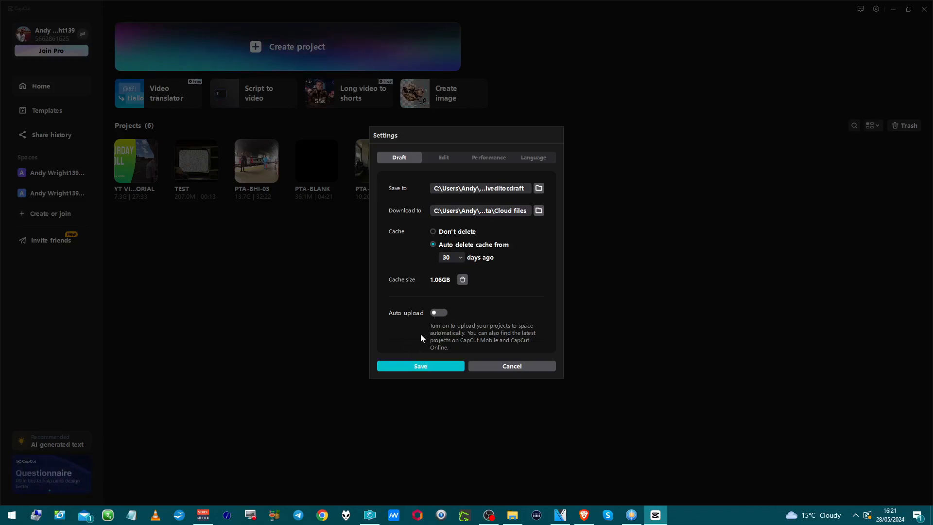
click(421, 366)
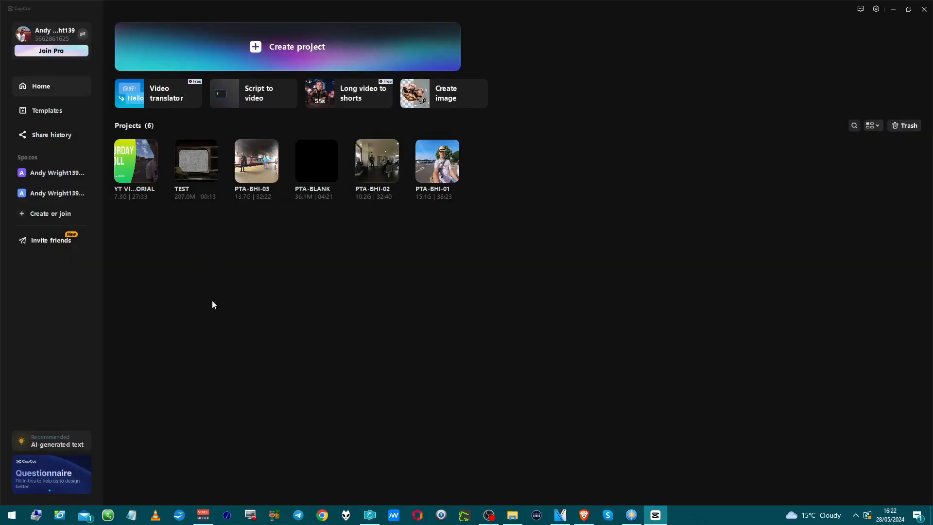
- Open the TEST project and examine the full list of Timeline keyboard shortcuts
key(super+d)
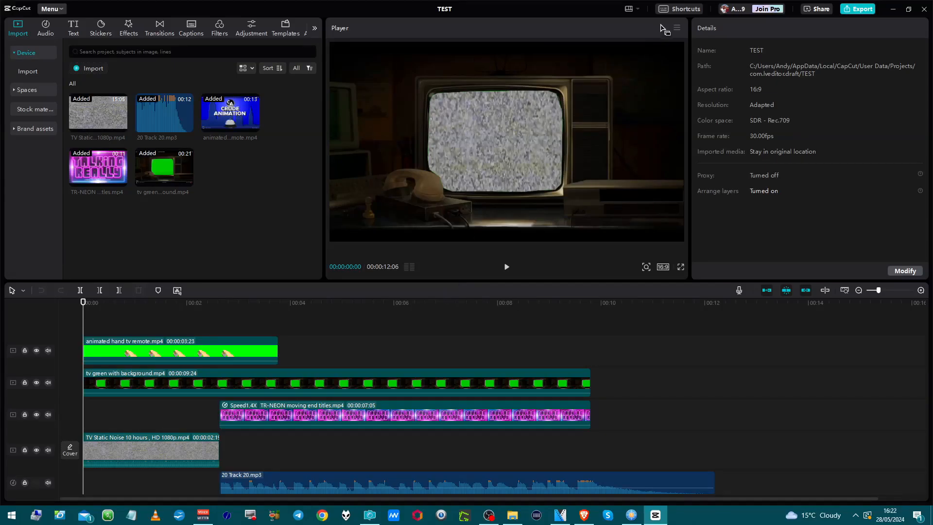
click(666, 11)
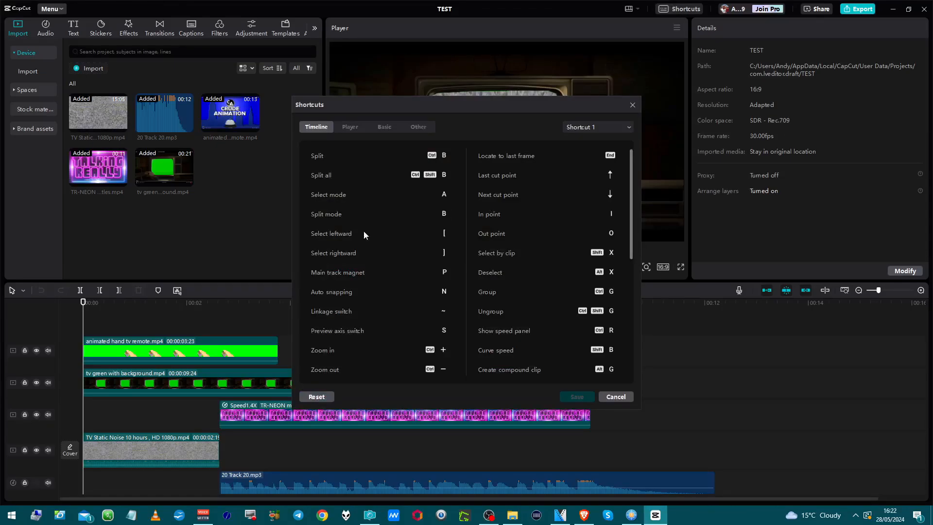
scroll(351, 241, down, 5)
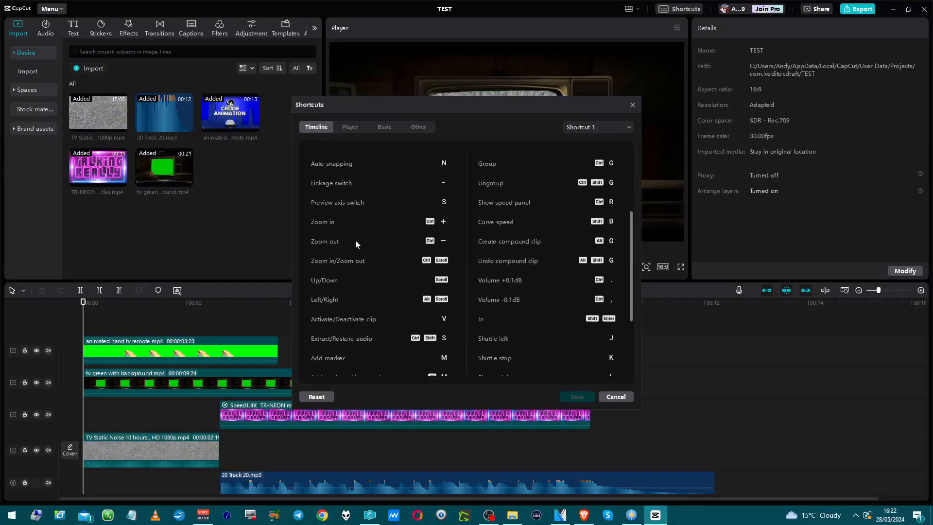
scroll(374, 240, down, 1)
scroll(373, 238, down, 2)
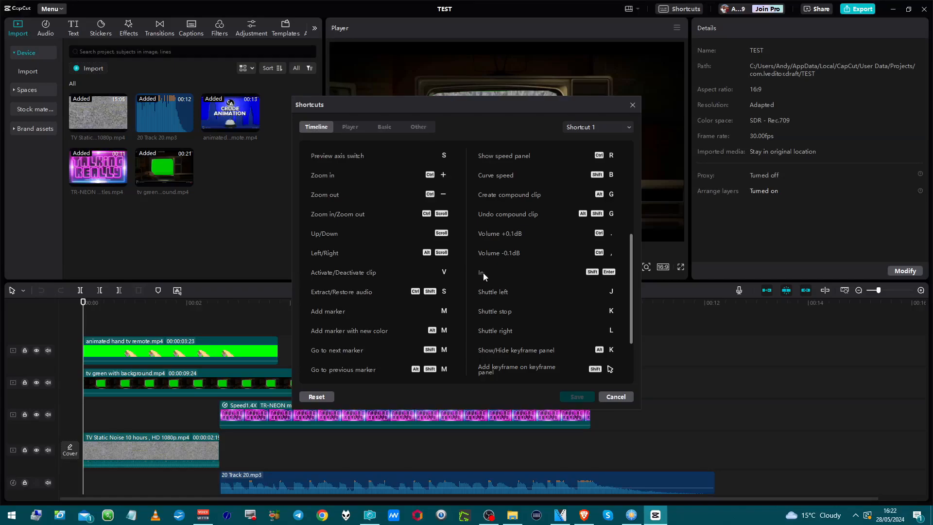
scroll(483, 272, up, 2)
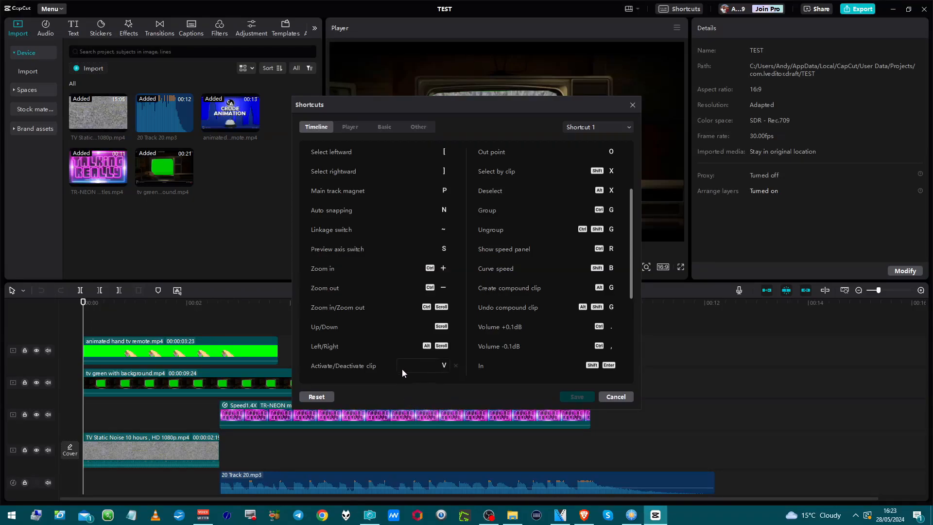
scroll(401, 369, up, 2)
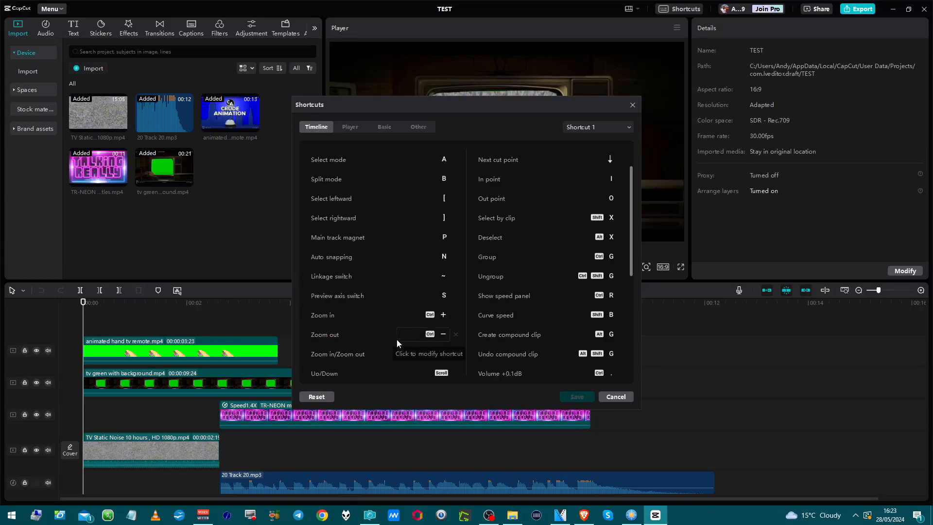
scroll(392, 342, up, 2)
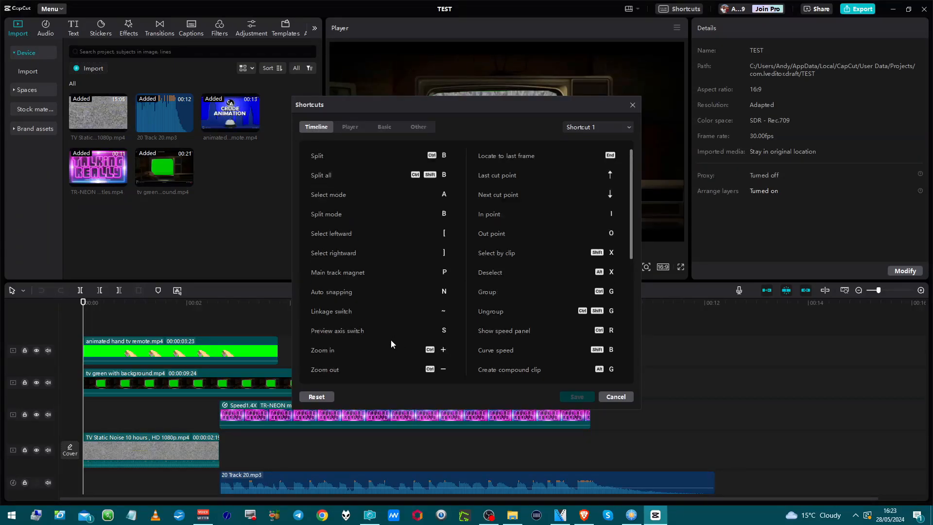
scroll(381, 347, down, 3)
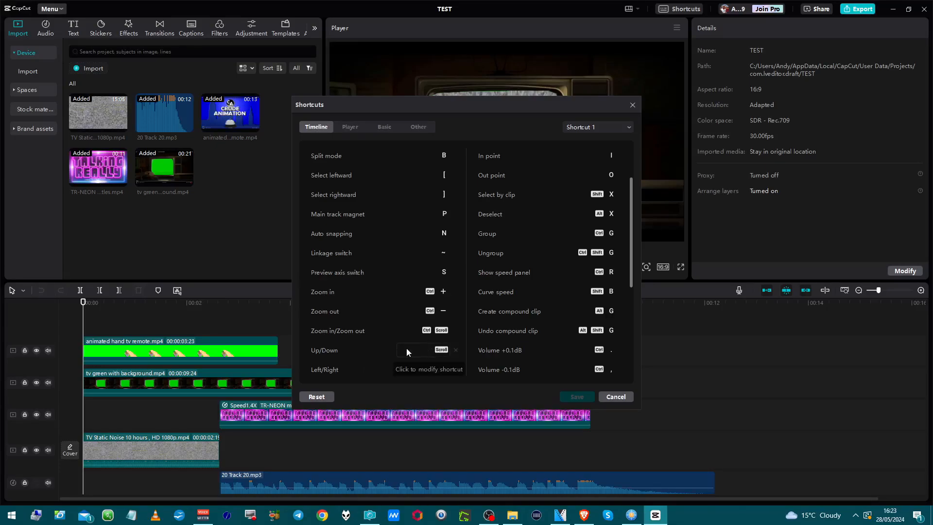
scroll(355, 349, down, 3)
scroll(354, 348, up, 3)
scroll(354, 348, down, 1)
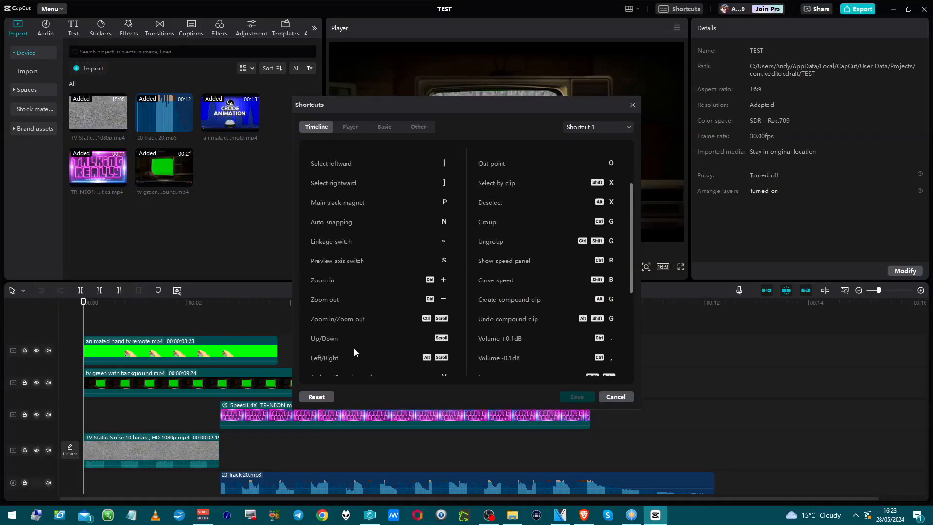
scroll(354, 348, down, 1)
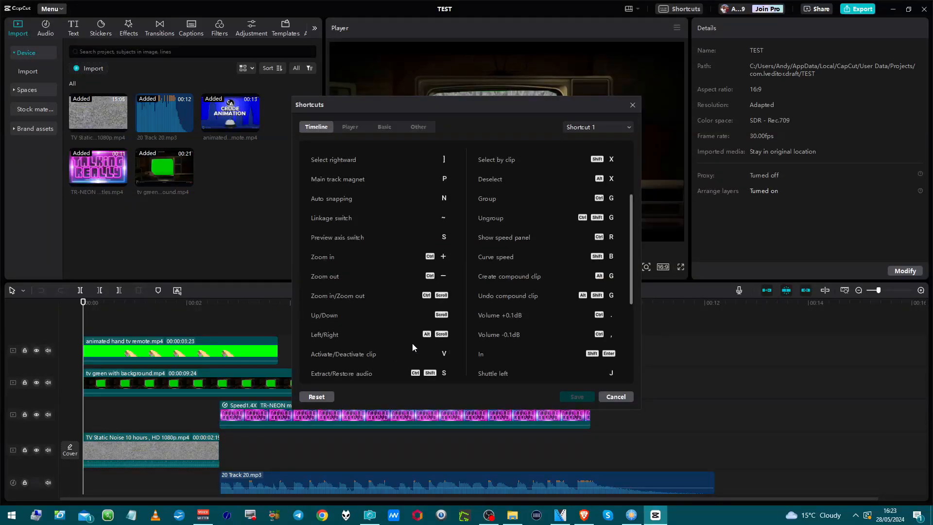
scroll(412, 344, up, 4)
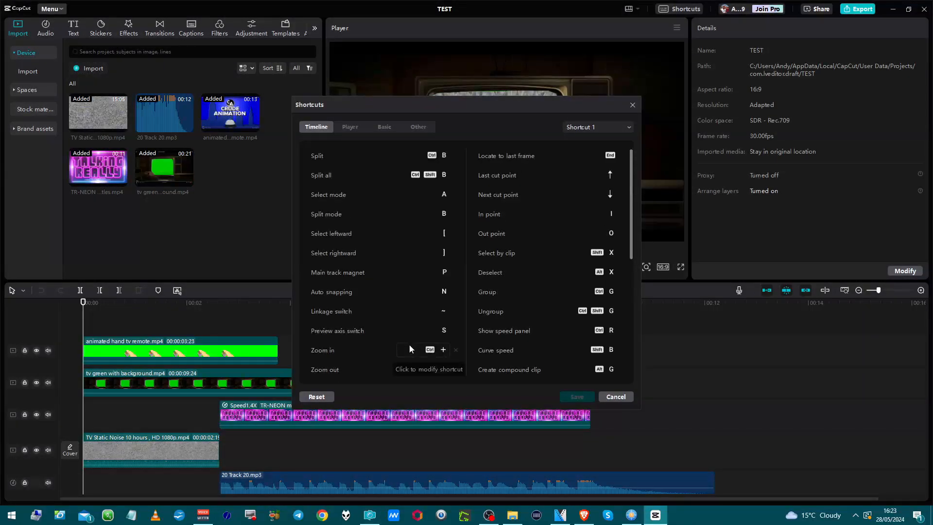
- Review the Player and Basic shortcuts and the available shortcut presets, and close the shortcut list without saving
click(351, 126)
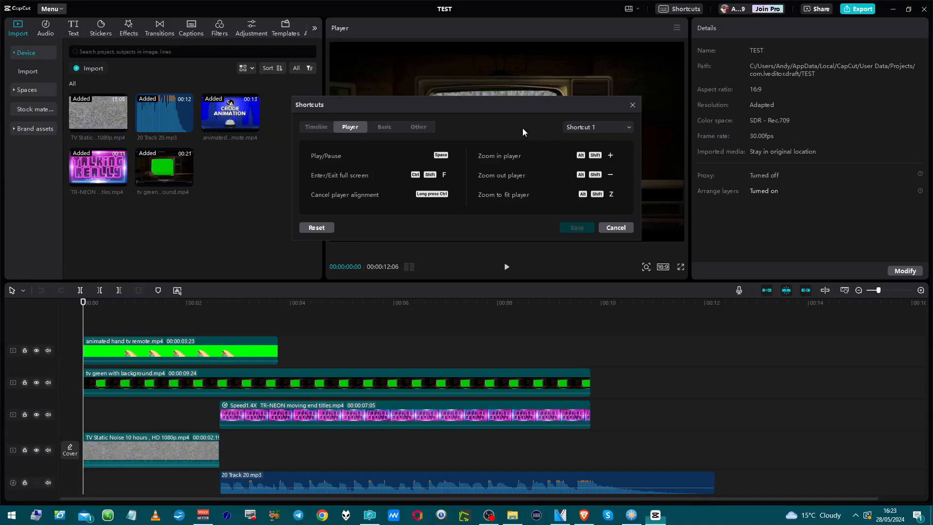
click(379, 127)
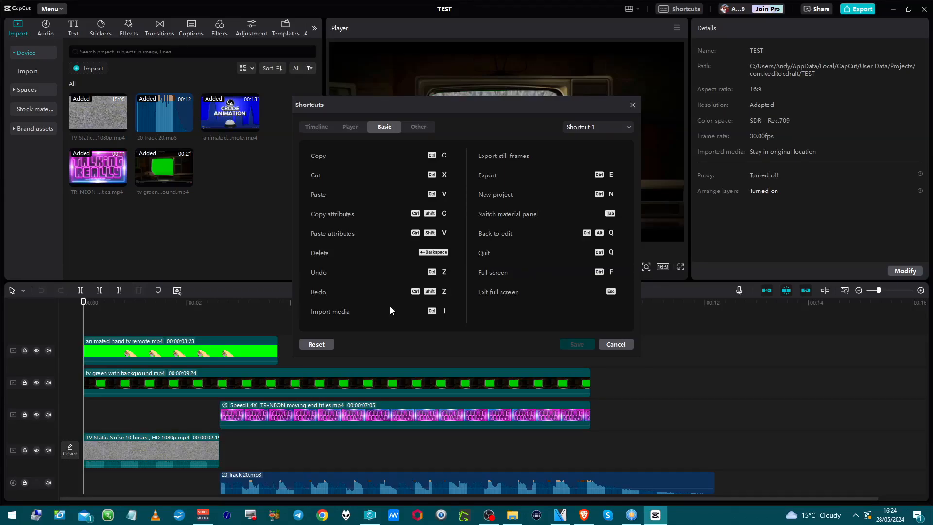
click(583, 128)
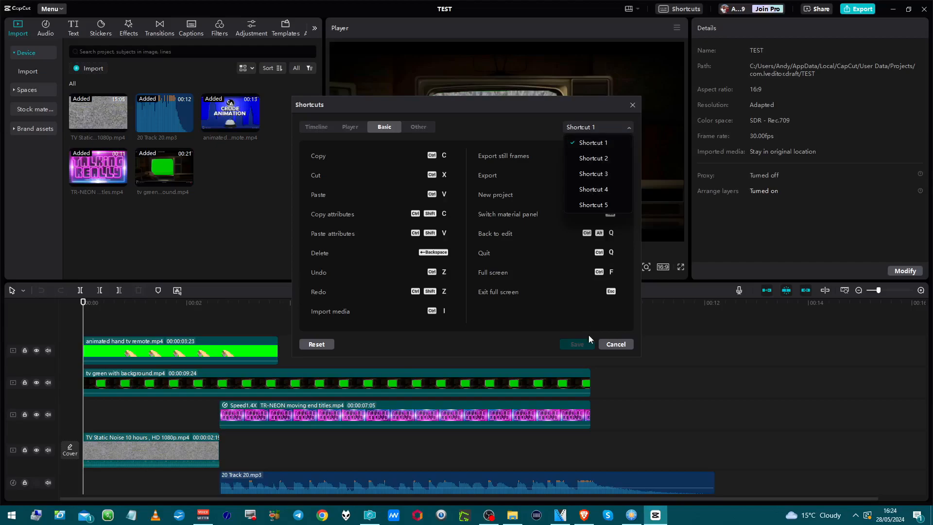
click(604, 346)
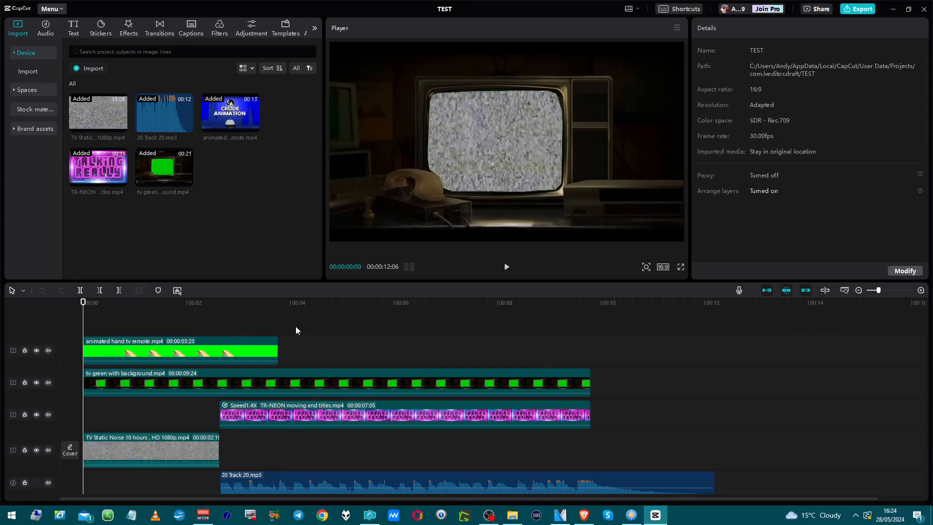
- Pan along the timeline, zoom it in and out, and fit the whole project to the timeline width
scroll(345, 323, right, 2)
scroll(344, 322, left, 2)
scroll(344, 323, right, 2)
scroll(344, 323, left, 2)
scroll(323, 321, right, 2)
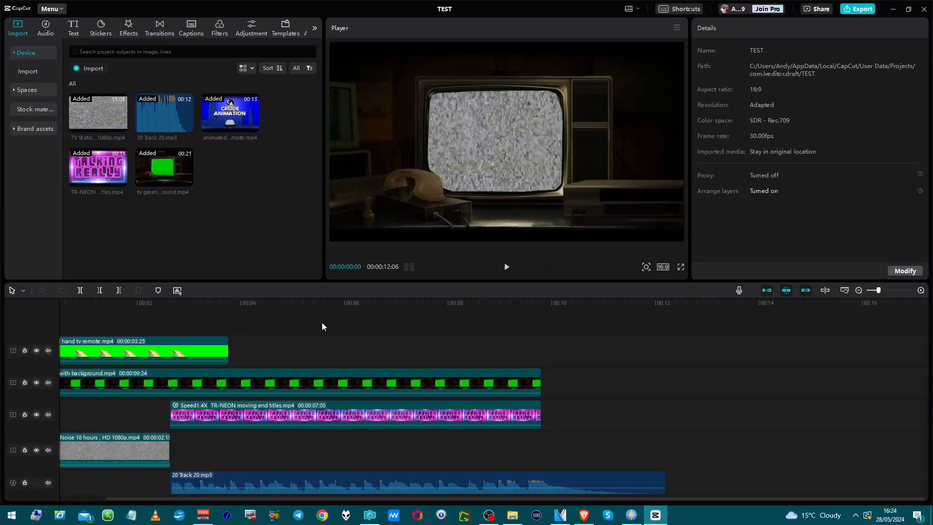
scroll(322, 324, up, 2)
scroll(320, 324, up, 1)
scroll(320, 322, up, 4)
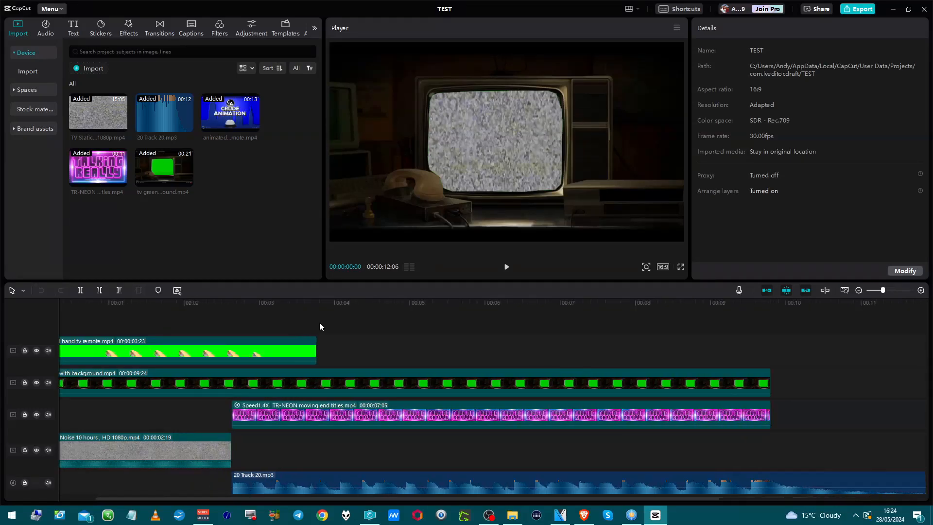
scroll(302, 320, down, 6)
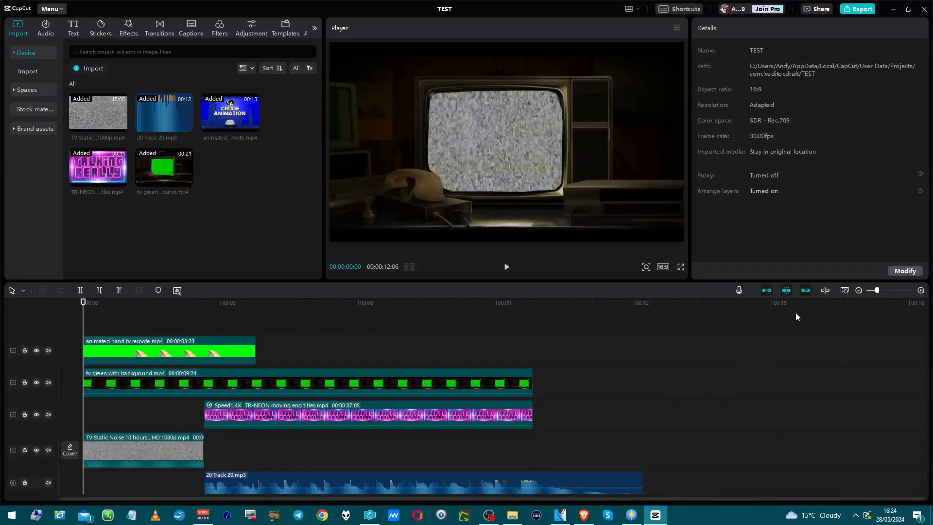
click(882, 290)
drag(879, 291, 873, 291)
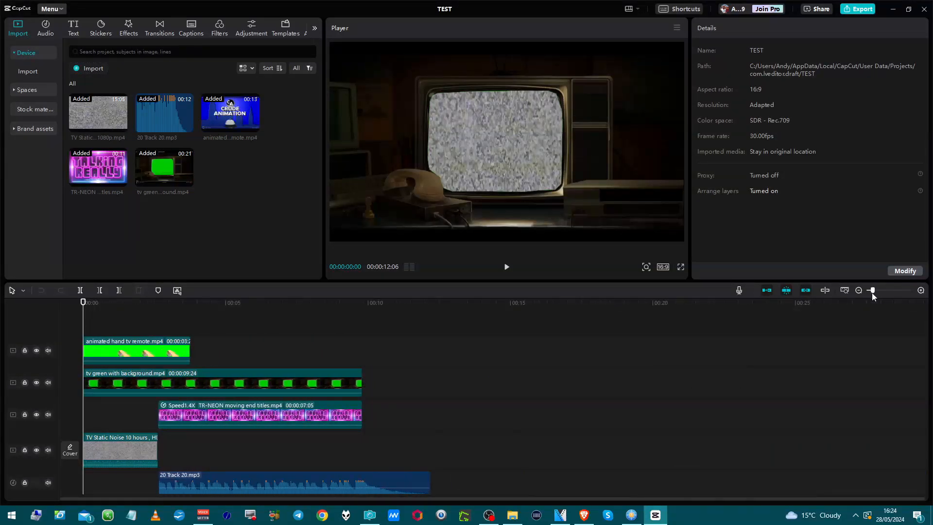
click(845, 290)
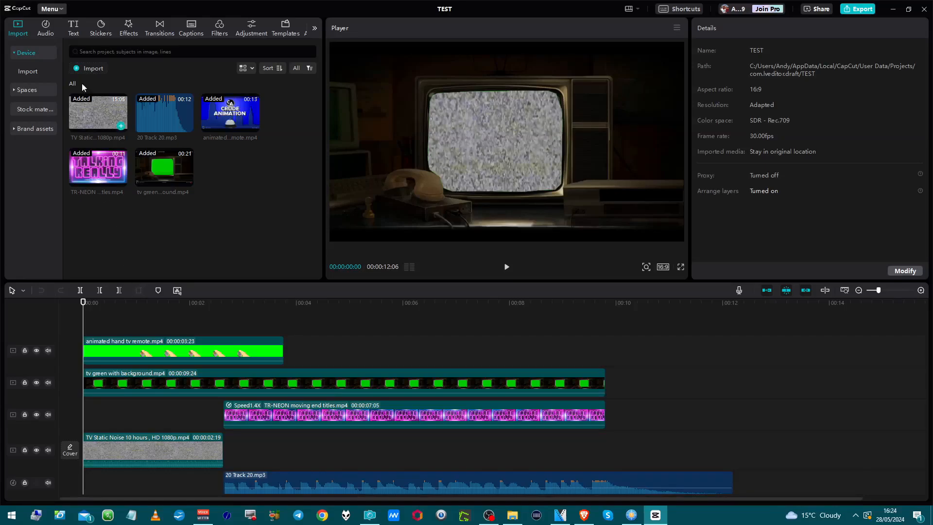
- Review the editor's File, Edit, Layout, More, Help and Account options without choosing any
click(51, 9)
mouse_move(57, 27)
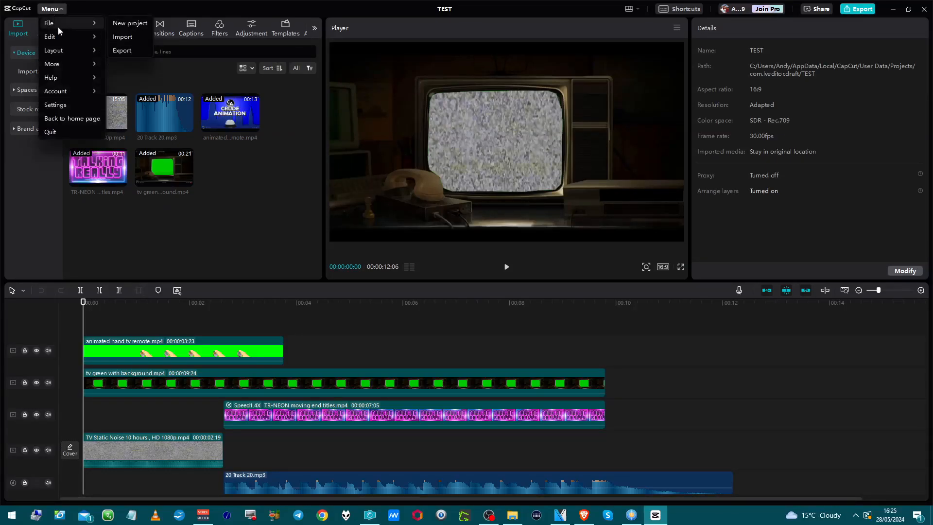
mouse_move(46, 41)
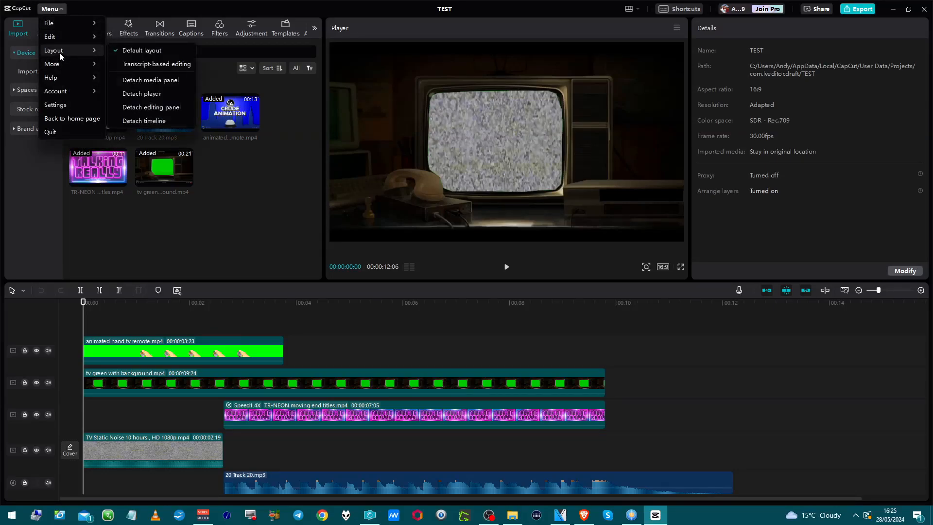
mouse_move(100, 67)
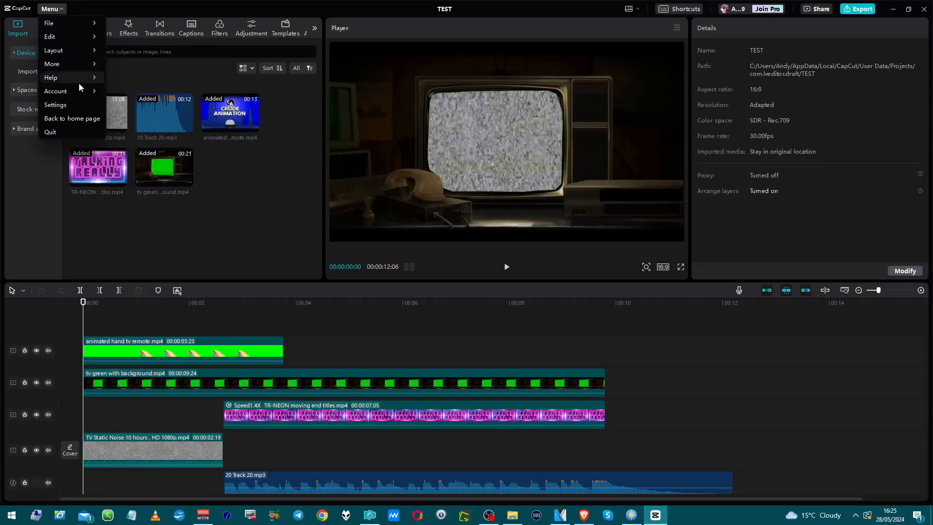
mouse_move(72, 97)
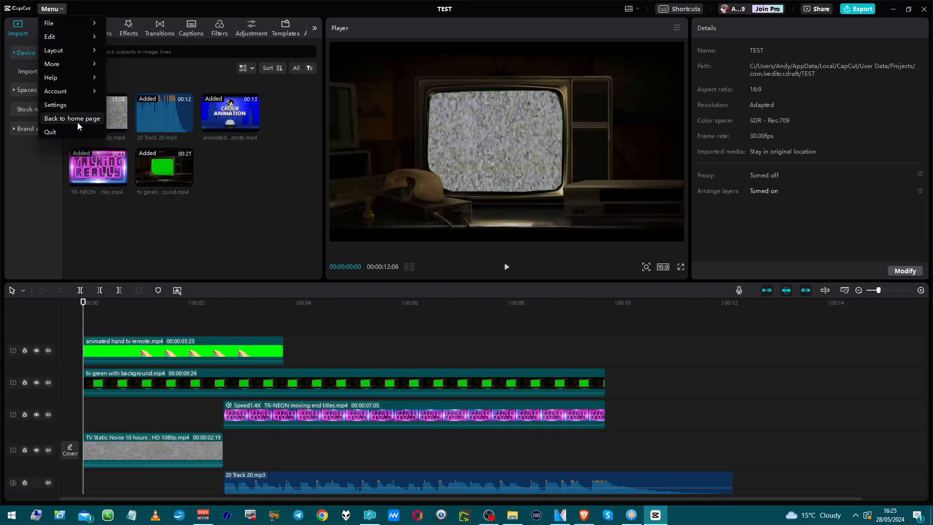
click(18, 183)
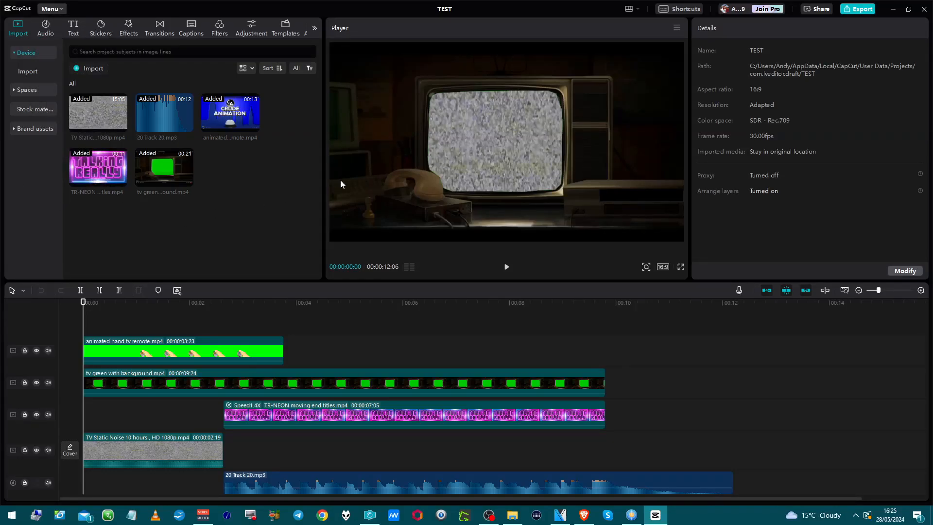
- Play the TEST project from the start and stop it after the TALKING REALLY titles
mouse_move(181, 181)
key(space)
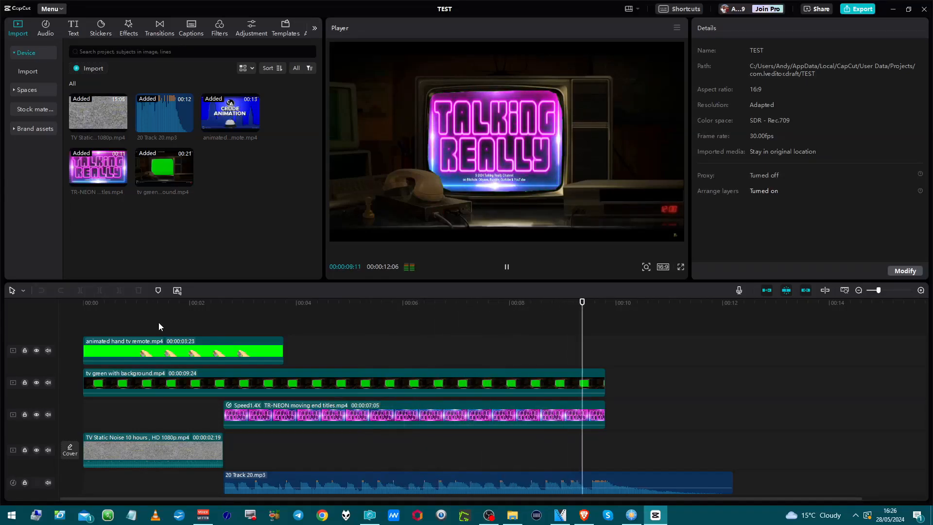
key(space)
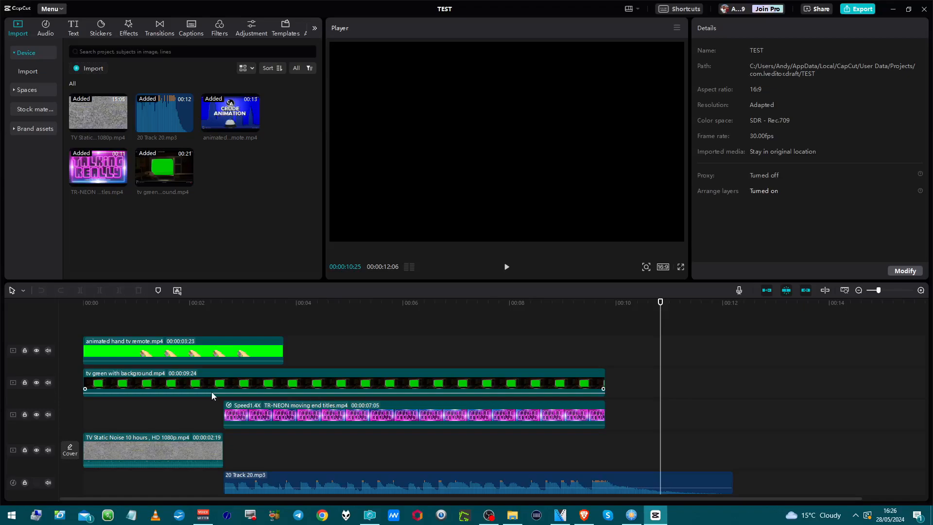
- Examine the speed settings of the TR-NEON moving end titles clip and deselect it
click(256, 410)
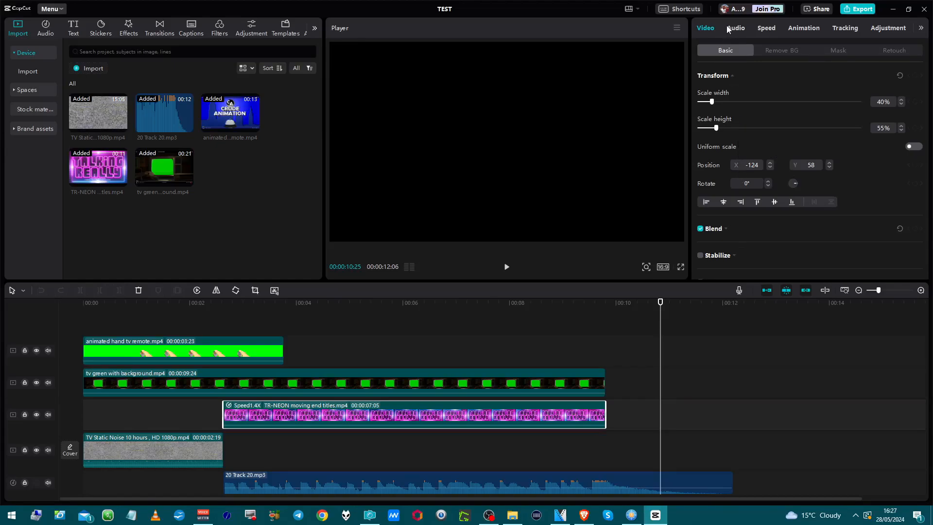
click(768, 29)
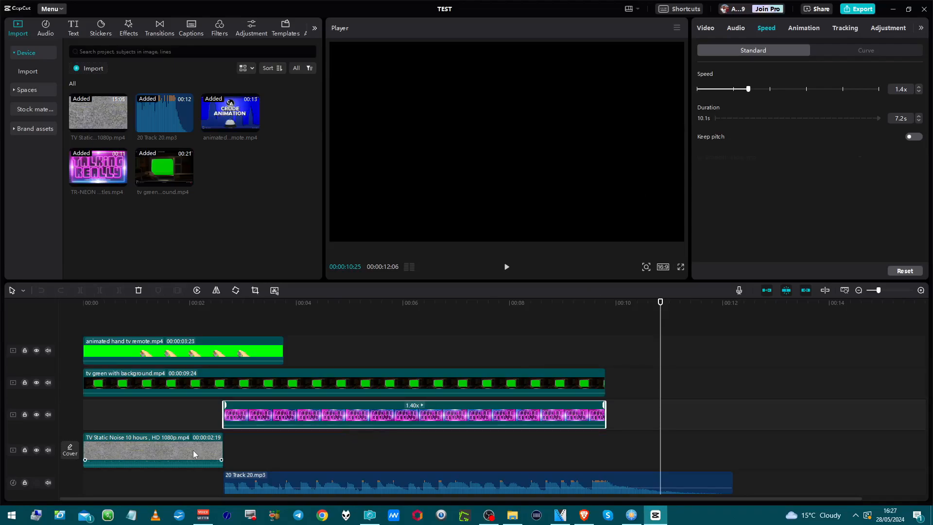
click(156, 429)
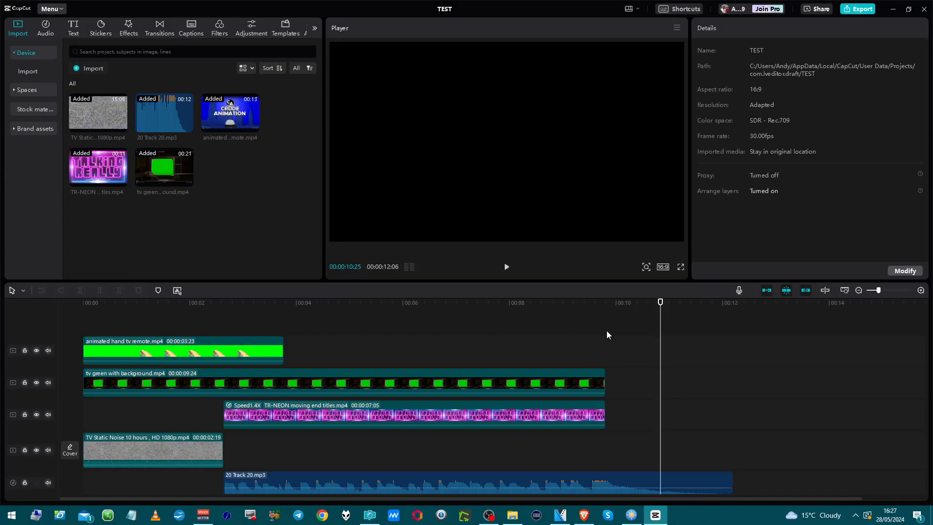
- Demonstrate locking and unlocking the 20 Track 20.mp3 audio track, as well as muting and unmuting it
scroll(607, 331, up, 2)
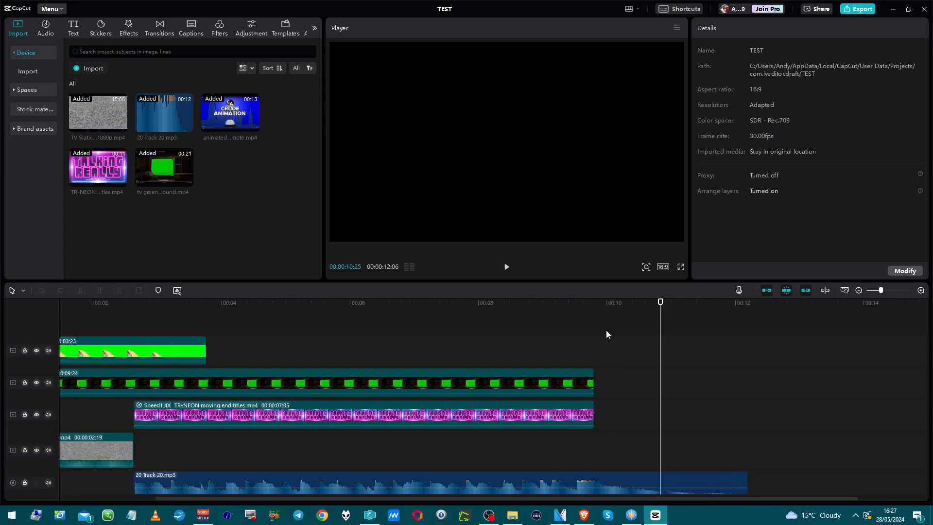
scroll(606, 331, down, 3)
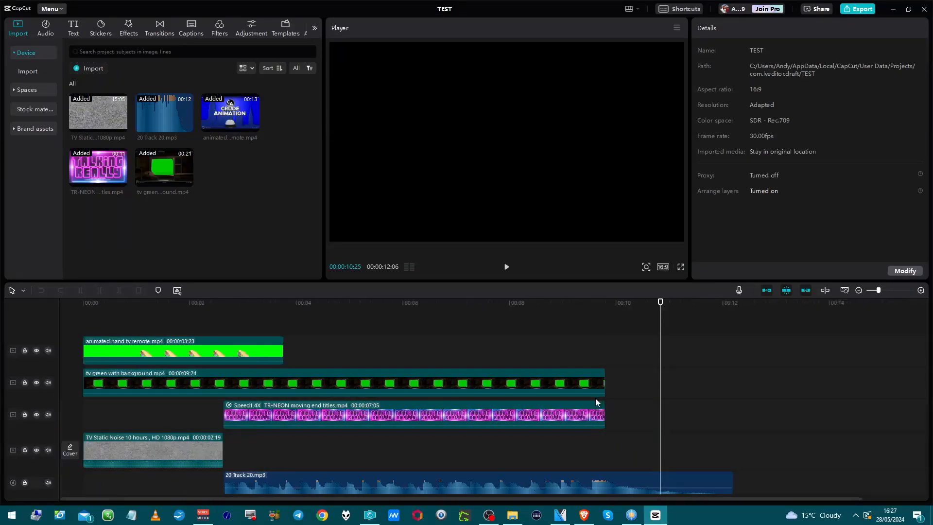
scroll(597, 402, down, 1)
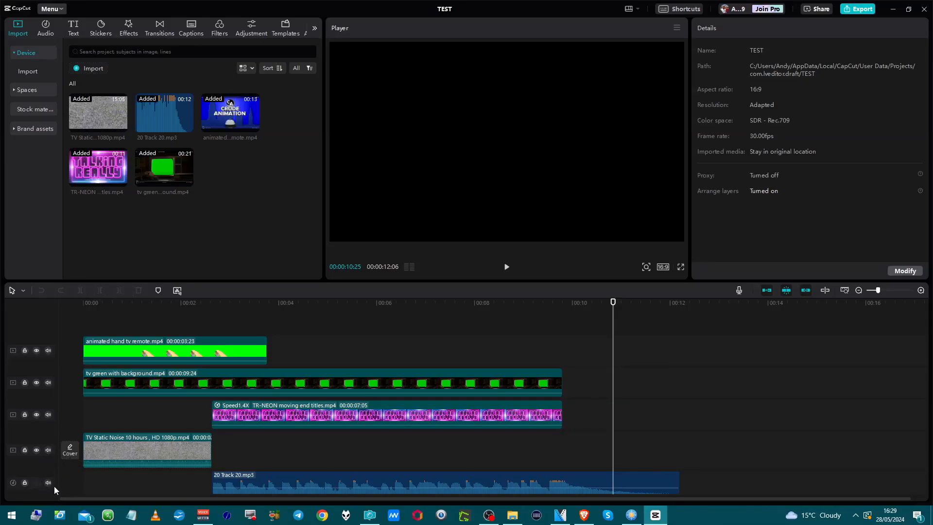
scroll(163, 477, down, 1)
scroll(161, 479, down, 2)
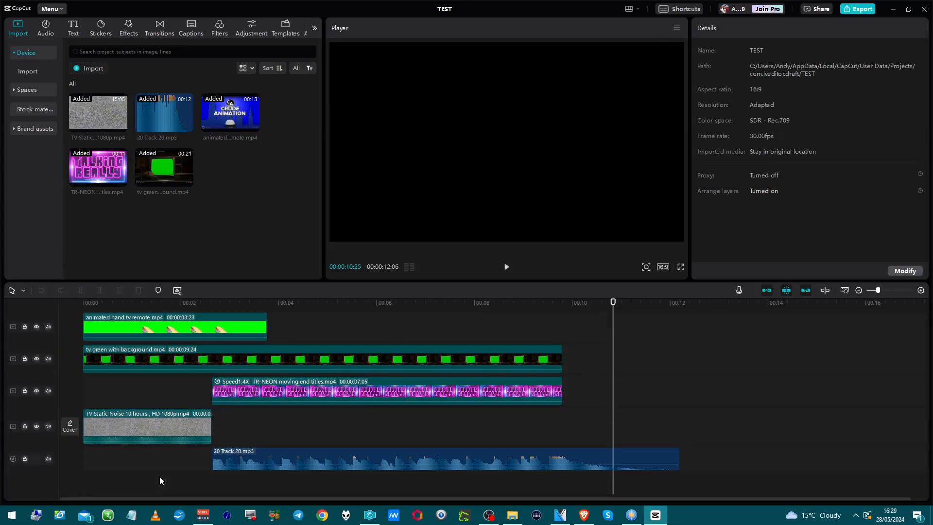
click(24, 459)
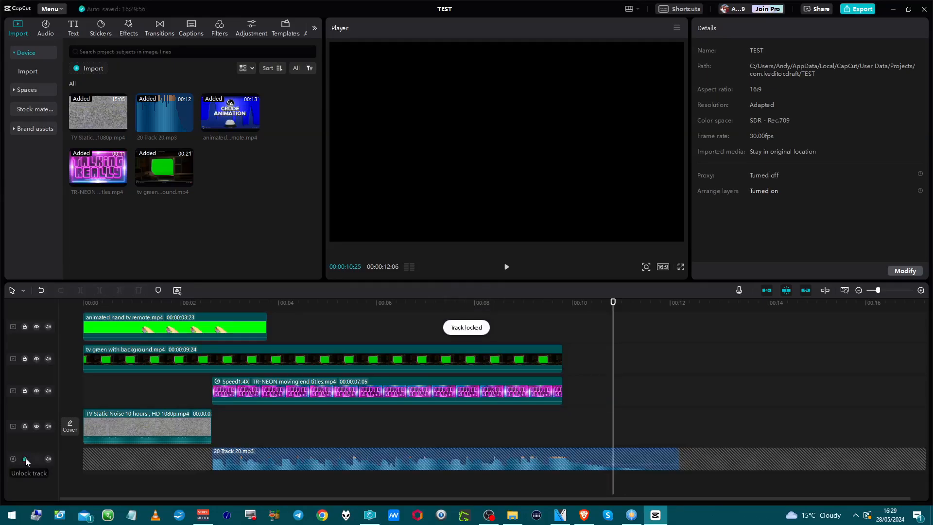
click(25, 459)
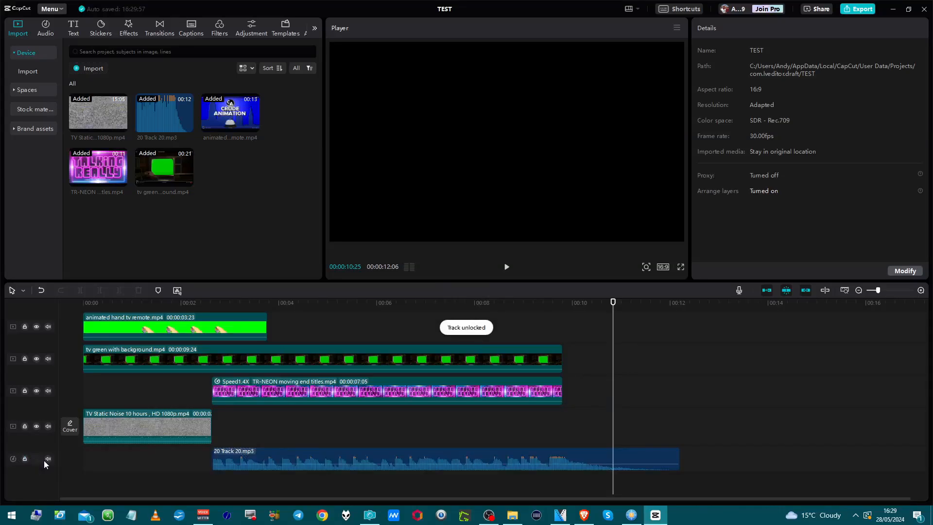
click(48, 459)
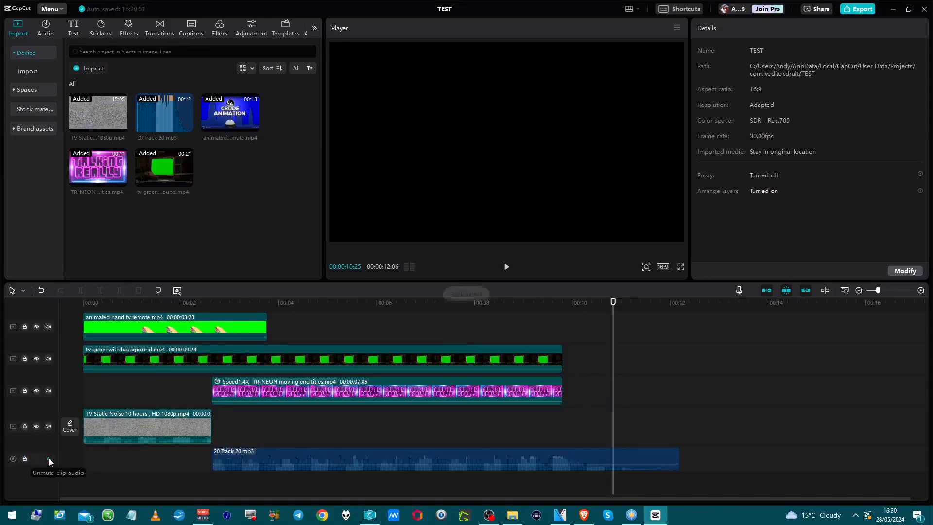
click(48, 459)
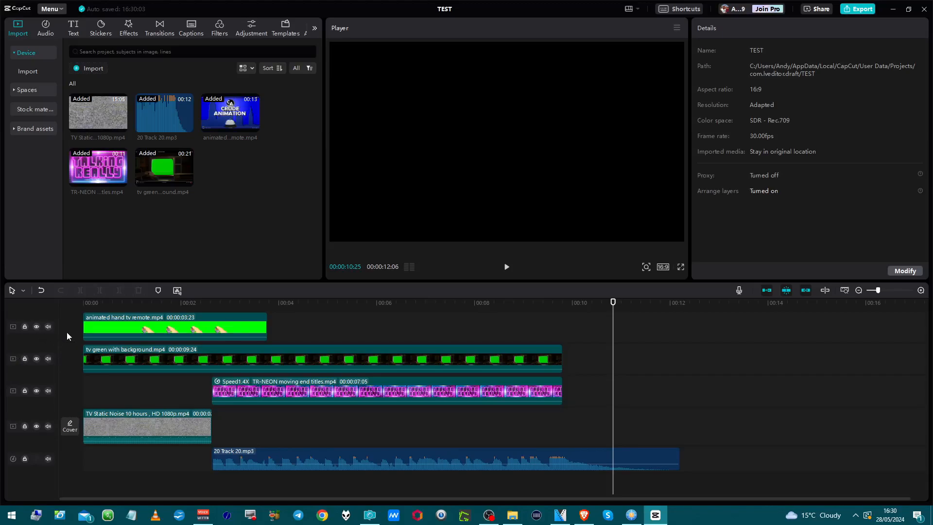
- Examine the basic audio settings of the 20 Track 20.mp3 clip, from volume and fades down to channels
scroll(81, 358, up, 1)
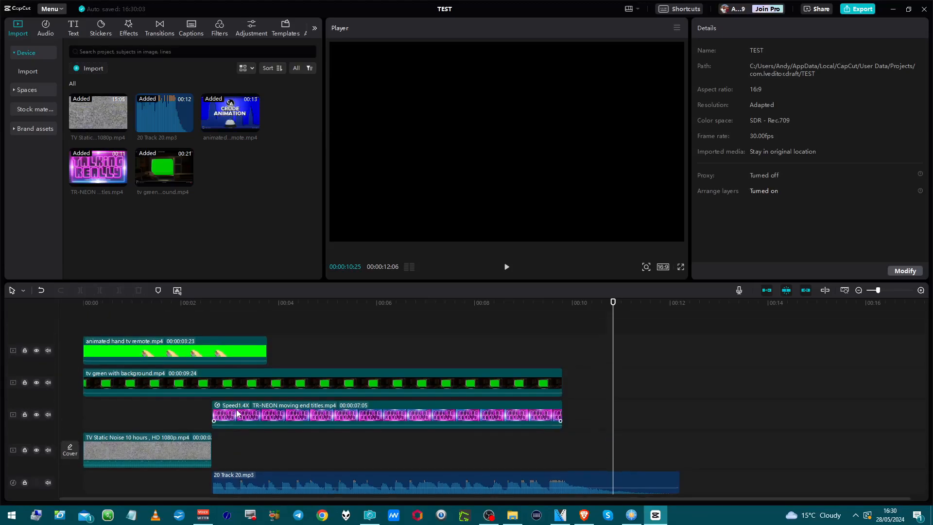
click(236, 411)
click(729, 340)
click(398, 481)
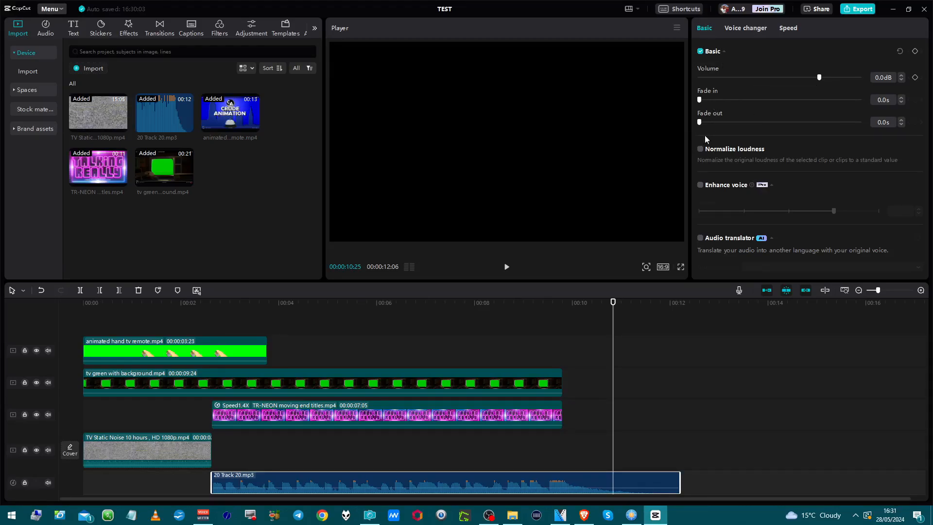
scroll(714, 153, down, 3)
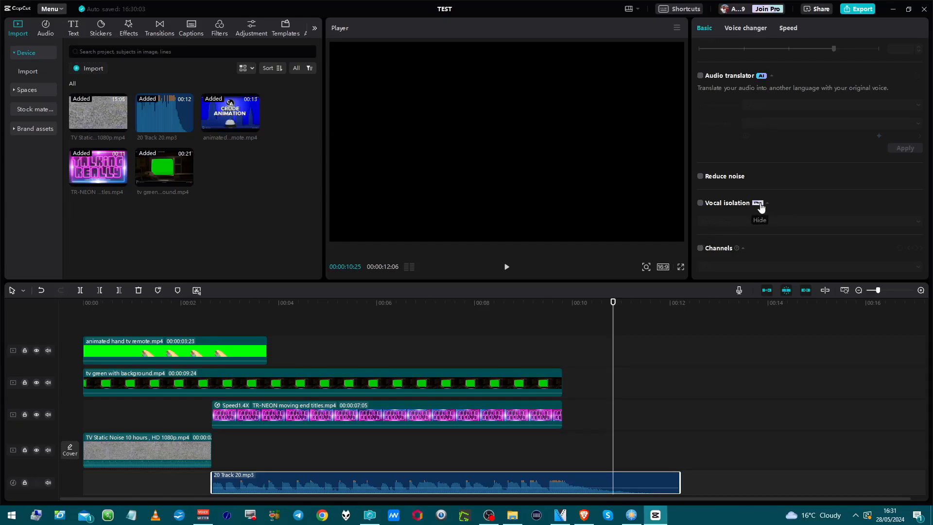
- Try Vocal isolation on the 20 Track 20.mp3 clip, check its keep and remove vocal options, and turn it off
click(739, 209)
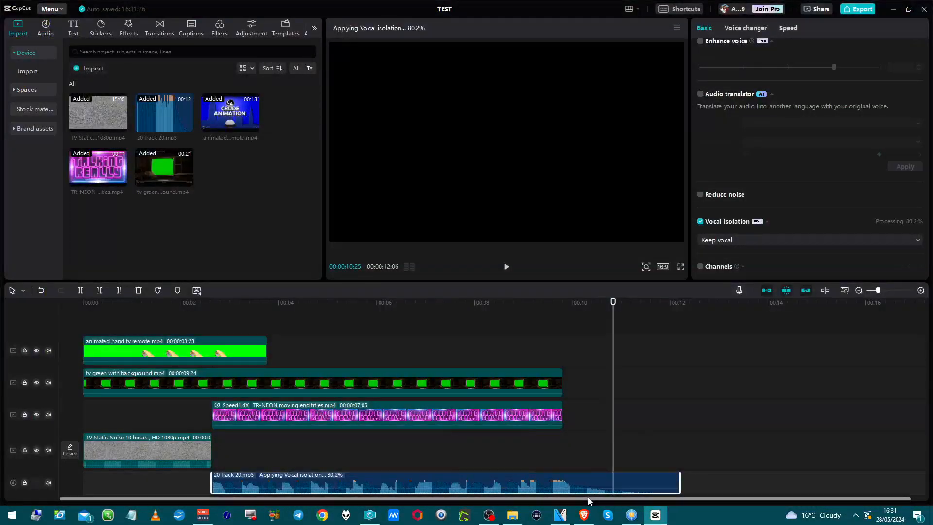
click(780, 244)
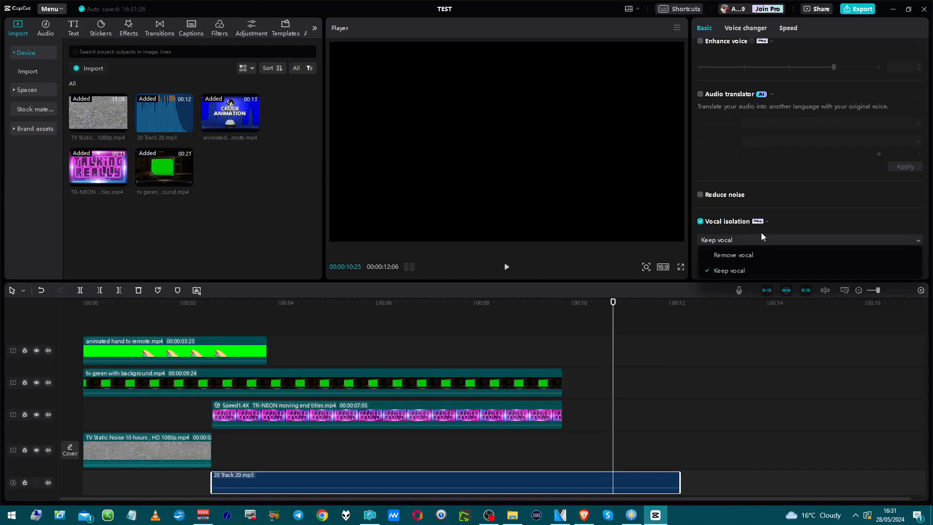
click(704, 222)
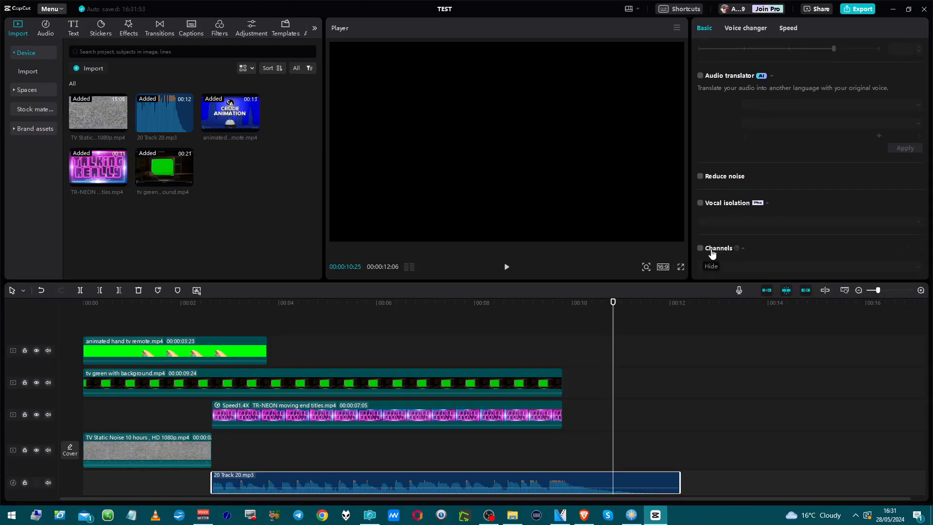
- Enable Channels on the 20 Track 20.mp3 clip, view the left and right fill options, and disable it
click(701, 250)
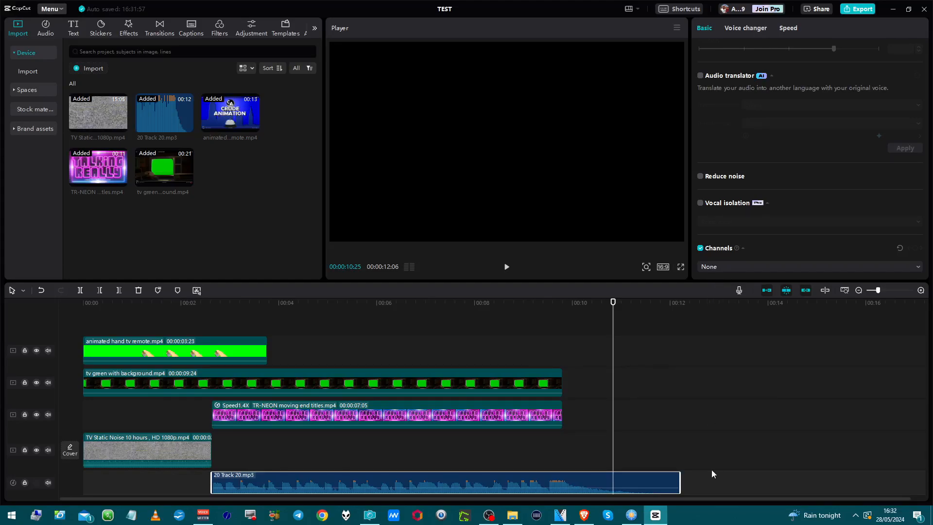
click(711, 268)
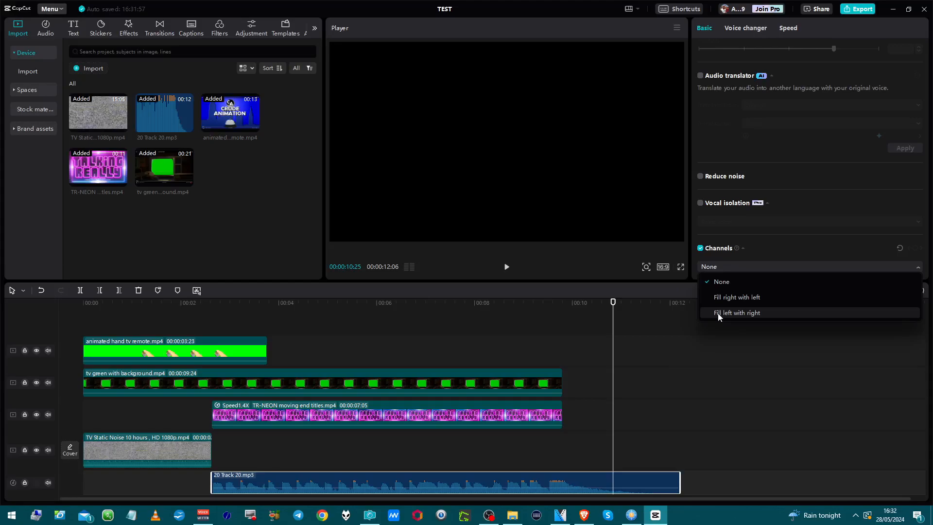
click(701, 247)
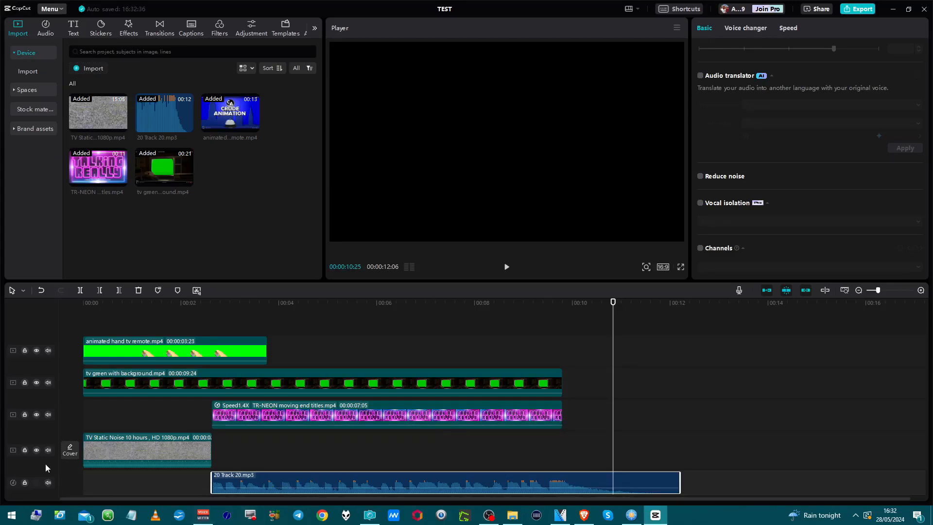
- Preview the project's opening from 00:00:00:14 and examine the audio settings of the TV Static Noise clip
click(106, 424)
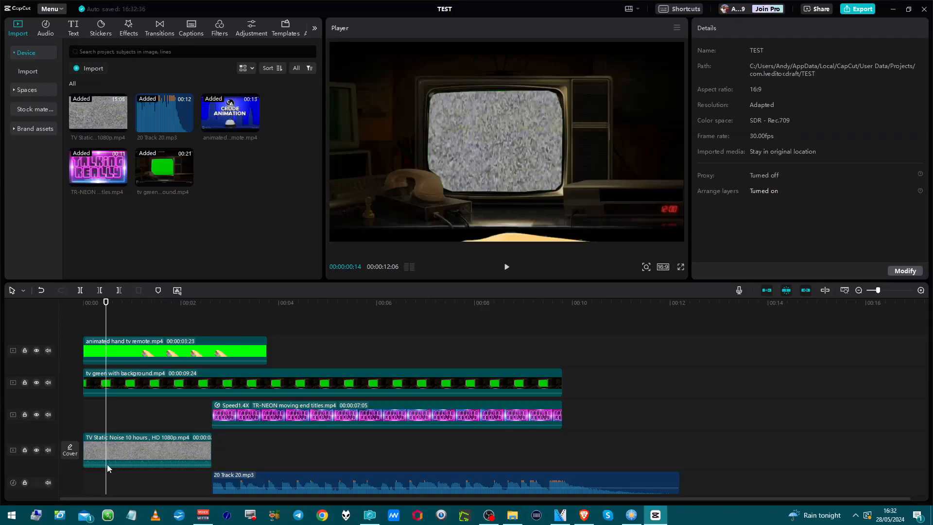
key(space)
key(space)
click(155, 457)
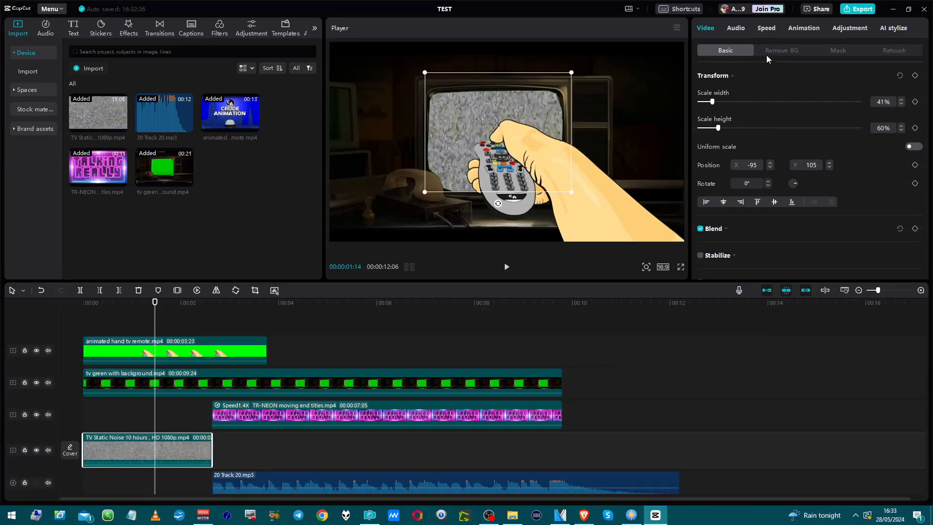
click(743, 27)
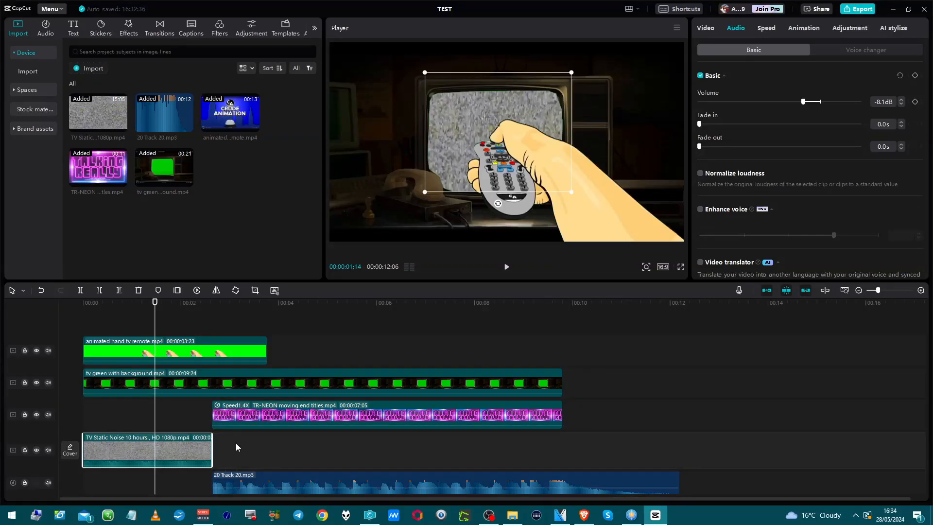
- Group the TR-NEON moving end titles clip with 20 Track 20.mp3, and shift the pair earlier and back to its original start
click(295, 416)
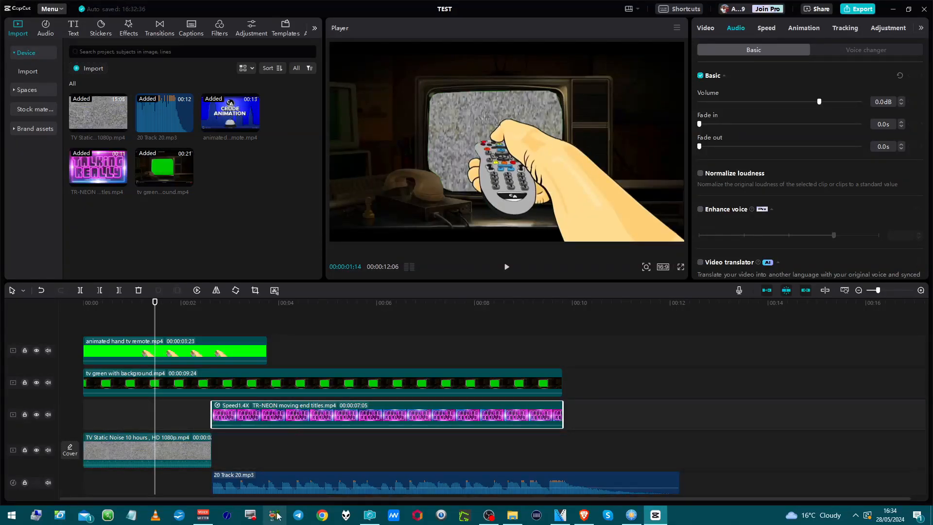
click(282, 485)
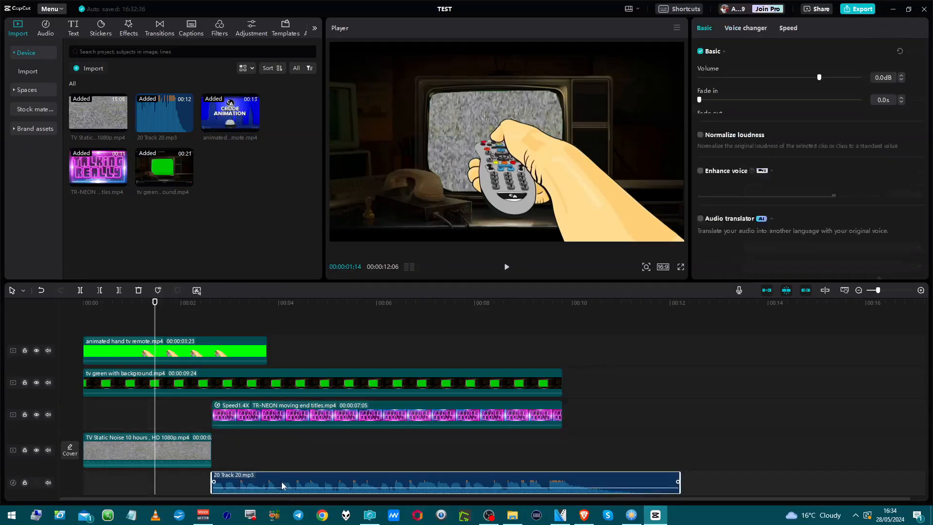
click(282, 416)
right_click(282, 417)
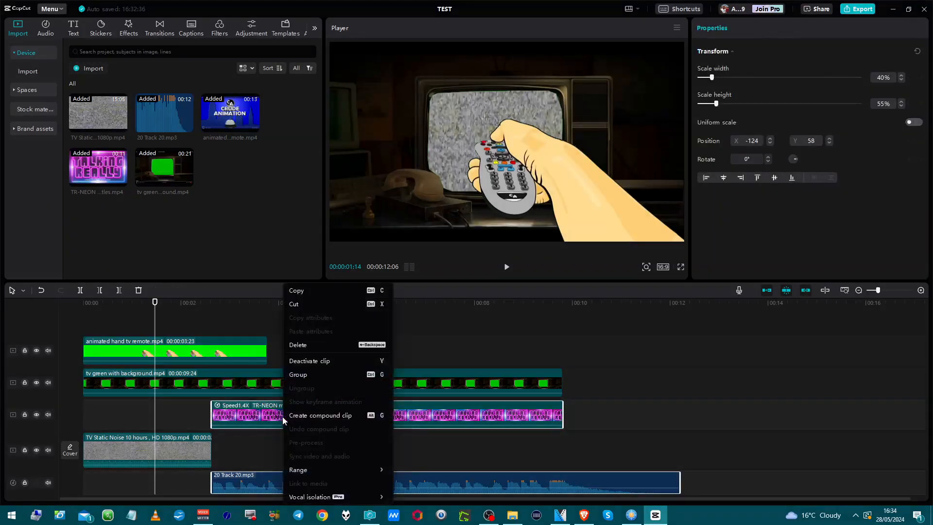
click(297, 377)
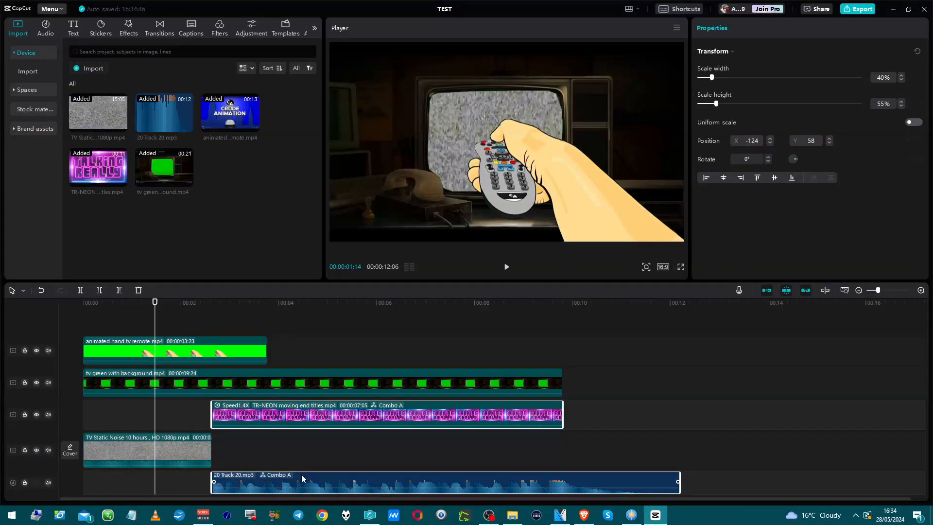
drag(308, 478, 273, 491)
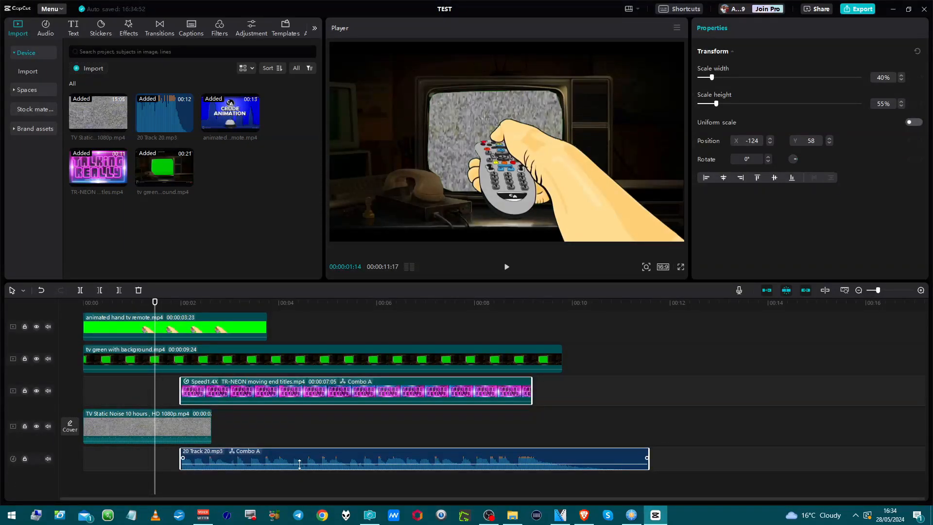
drag(319, 461, 347, 464)
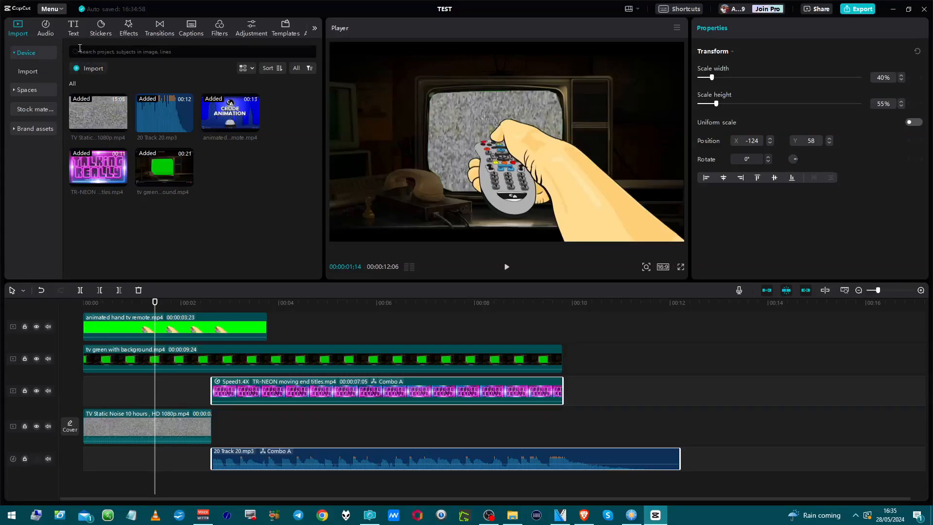
- Return to the home page and open the YT VID TUTORIAL project
click(54, 10)
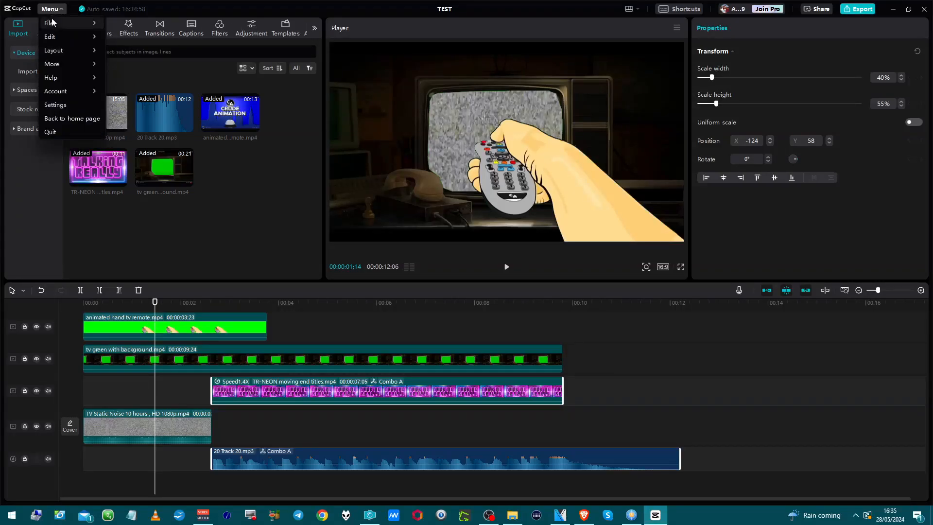
click(58, 119)
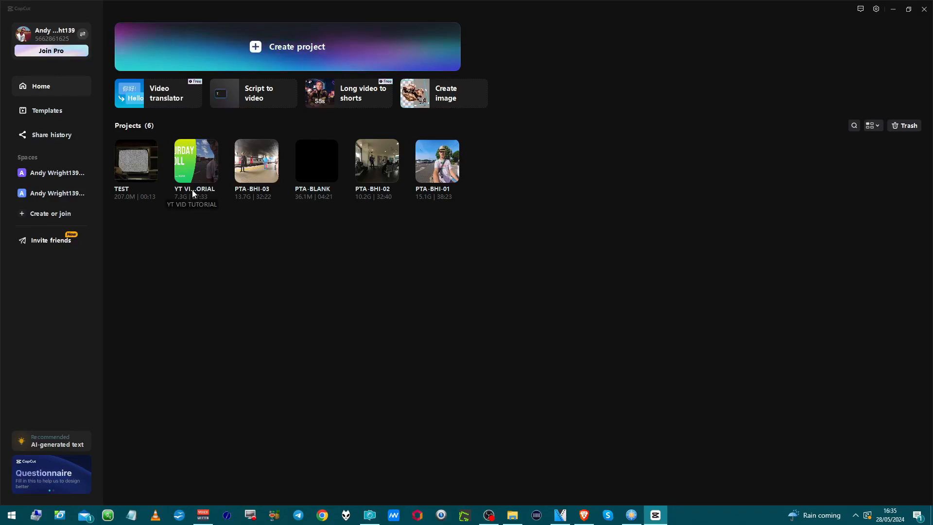
key(alt+F4)
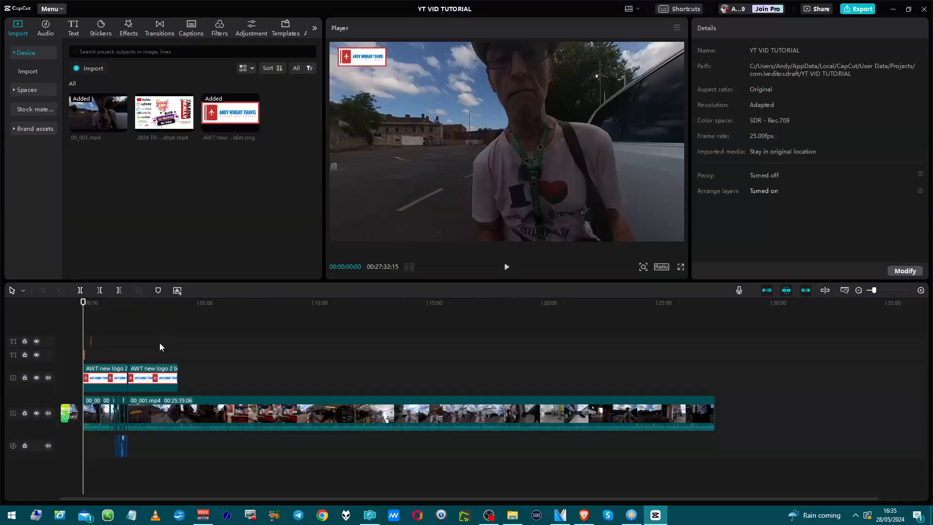
- View the name title at 00:00:03:18 and browse the trending text templates
scroll(147, 357, up, 8)
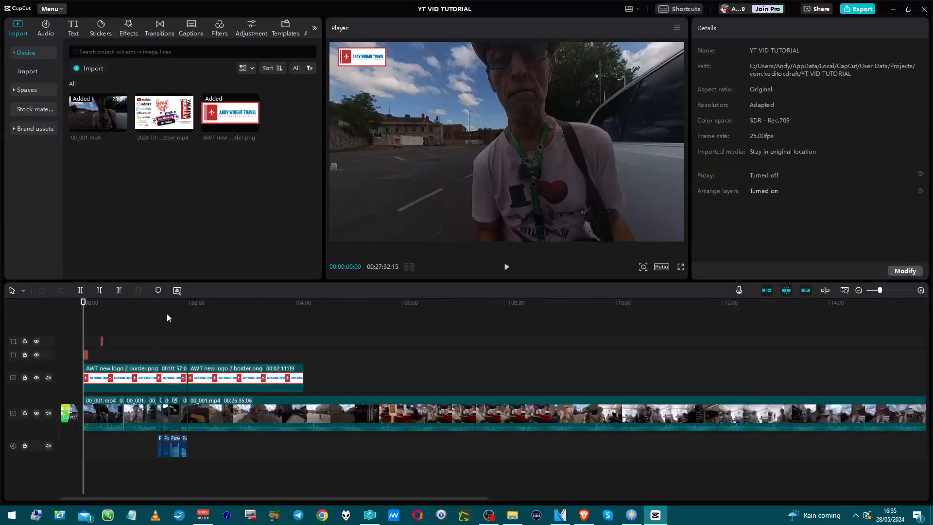
scroll(232, 319, up, 6)
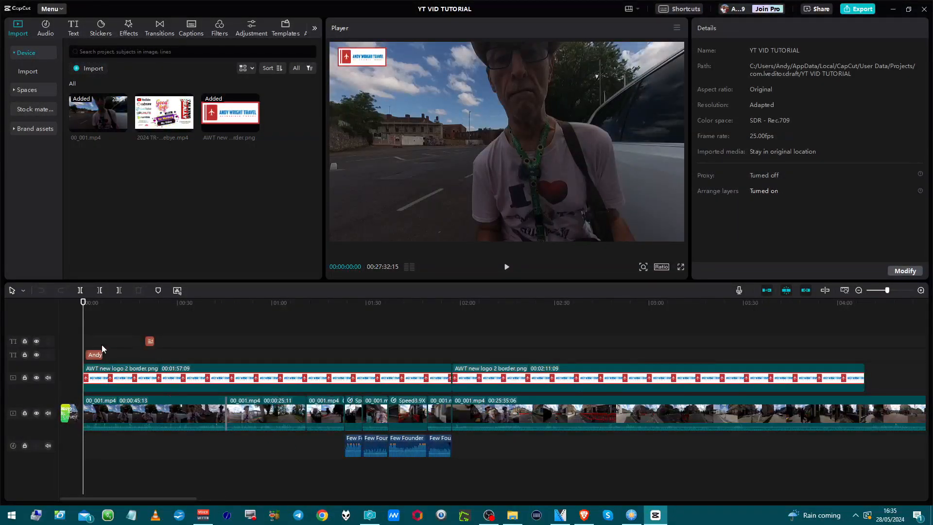
click(94, 360)
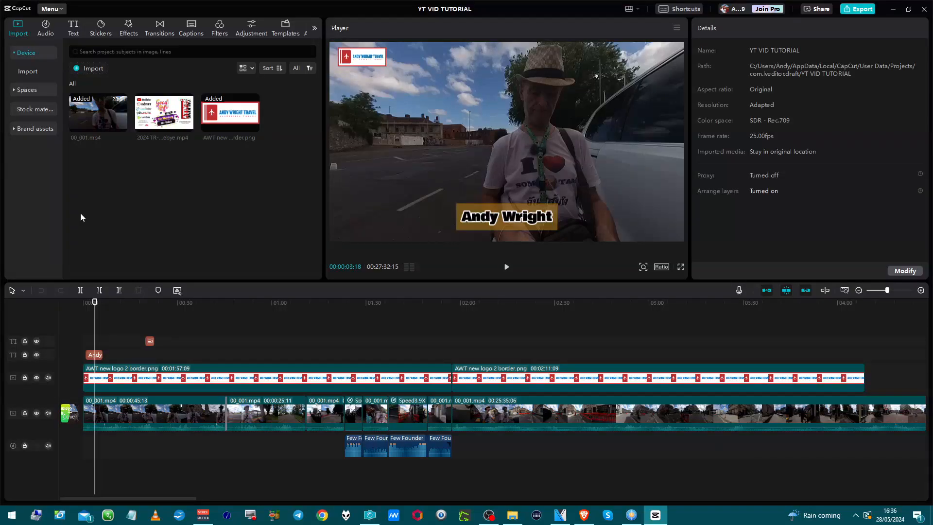
click(74, 34)
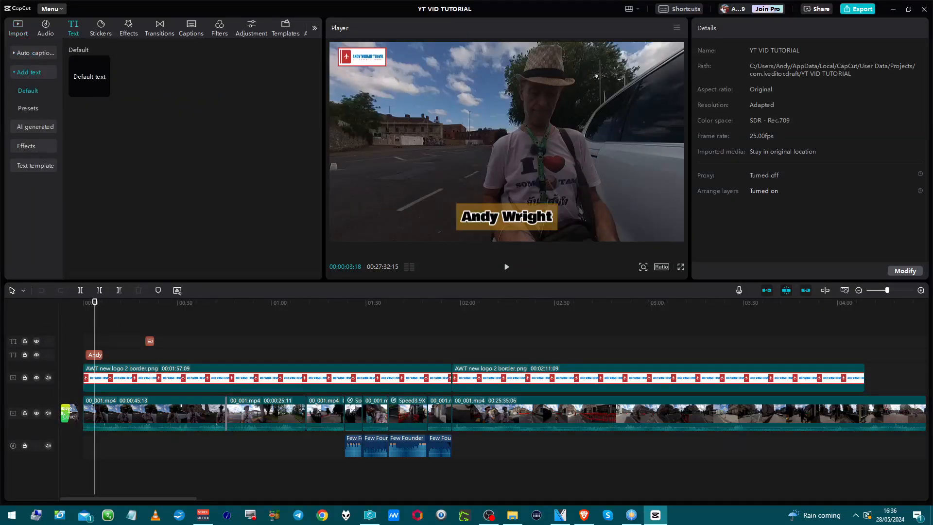
click(38, 168)
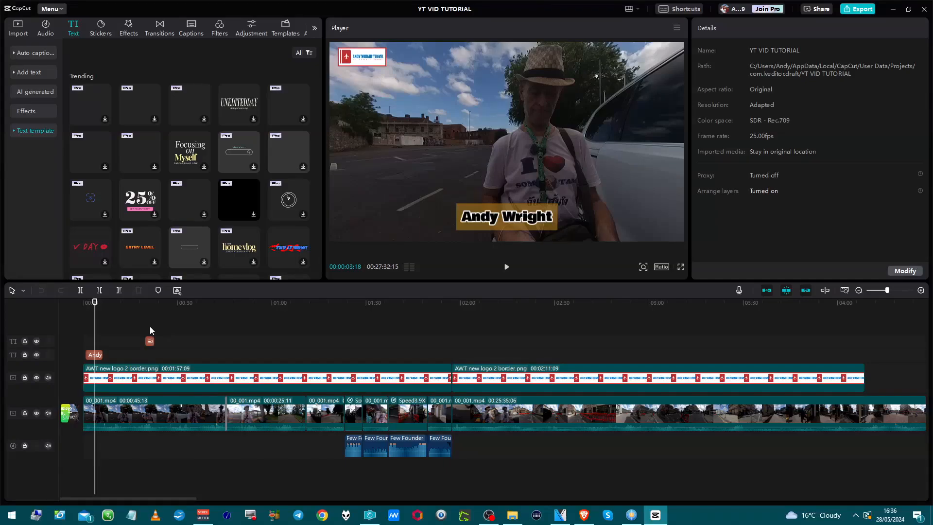
- Preview the SATURDAY STROLL title animation from 00:00:19:19
click(149, 348)
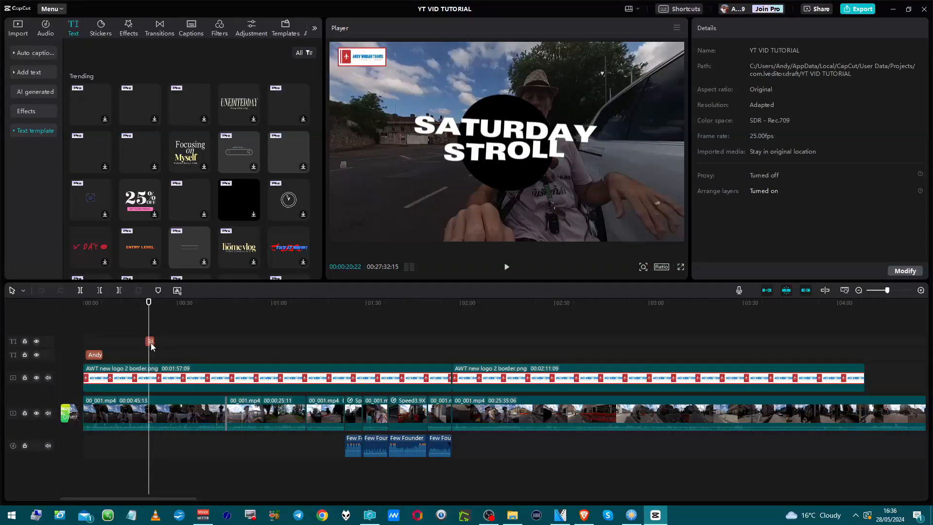
click(145, 347)
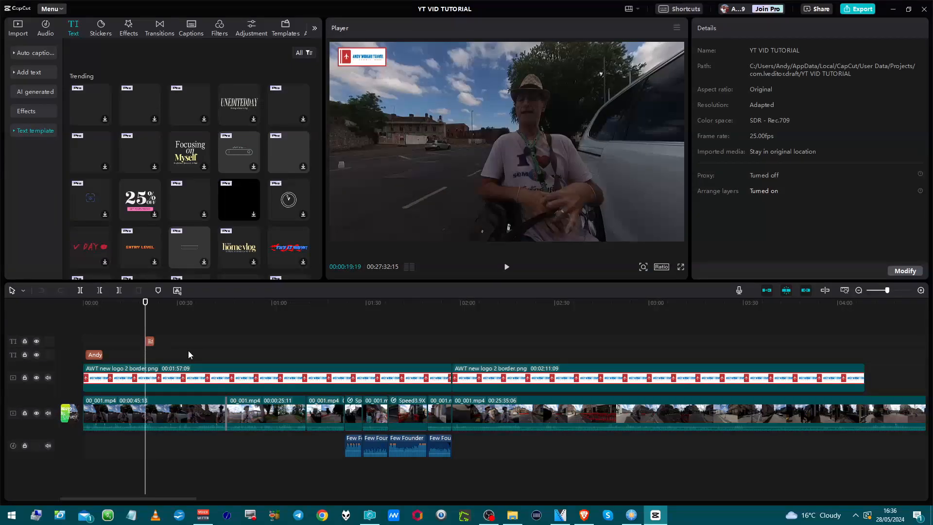
key(space)
key(space)
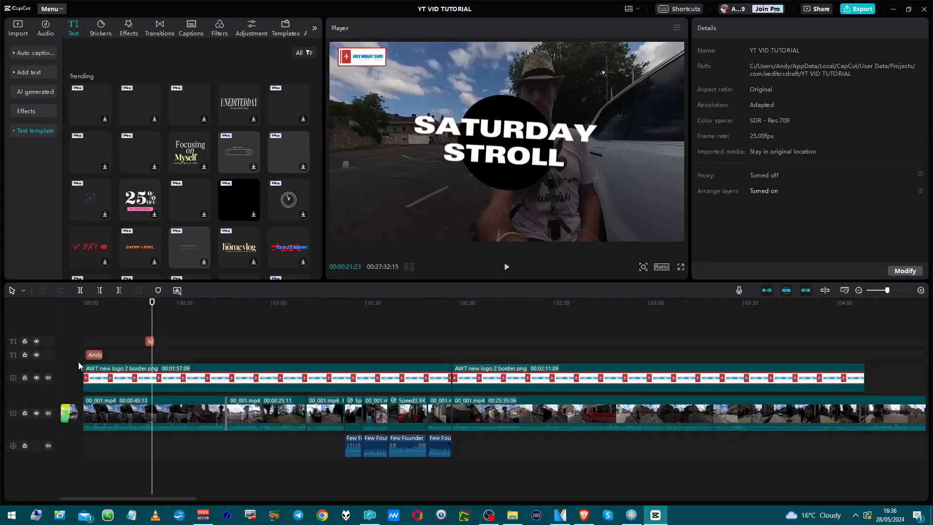
- Add a default text clip above the existing titles at about 00:40 and show its frame at 00:00:40:17
click(23, 72)
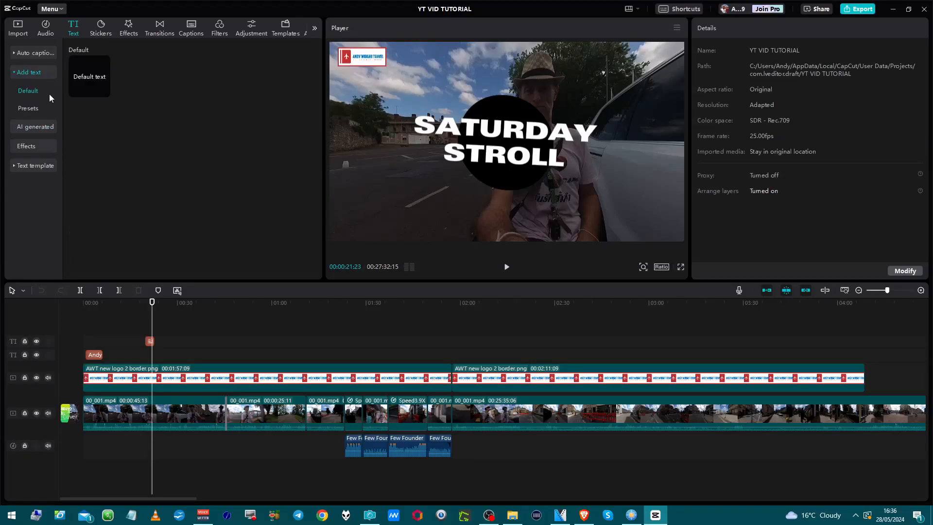
drag(80, 78, 216, 332)
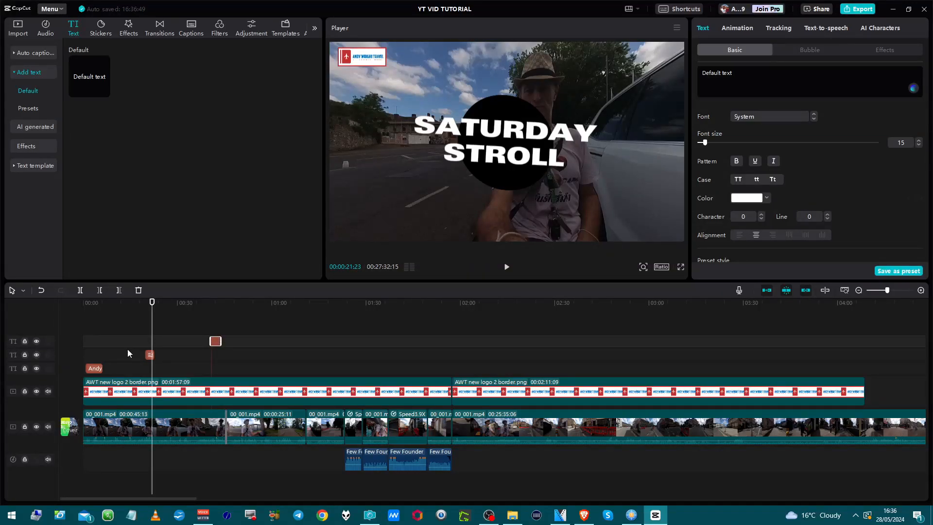
click(228, 342)
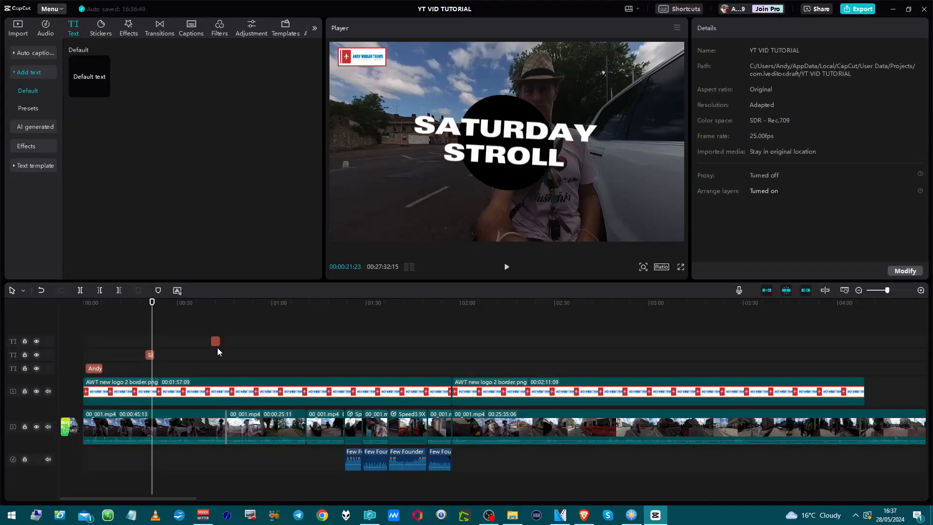
click(213, 342)
scroll(227, 340, up, 3)
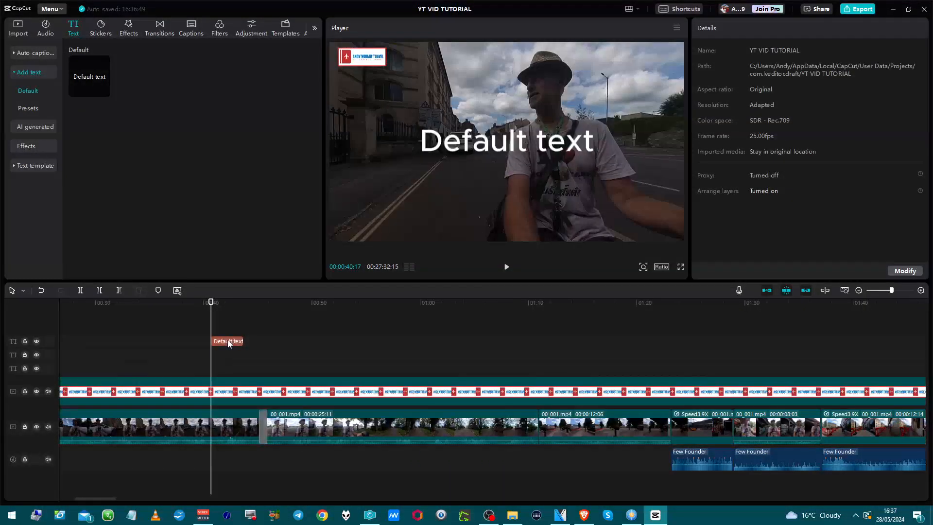
- Try the default text clip on the lowest text track, and place it on a new top track starting at about 00:38
click(228, 343)
drag(228, 343, 221, 374)
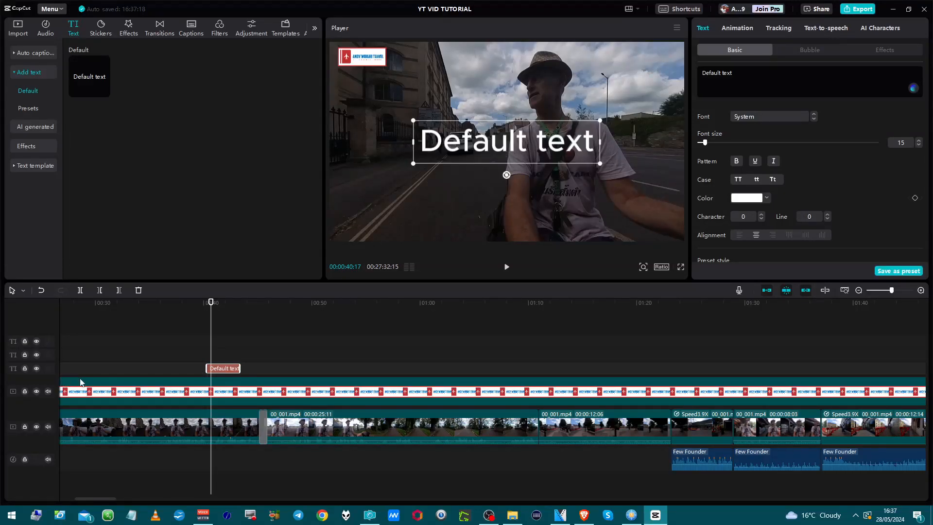
scroll(123, 365, left, 5)
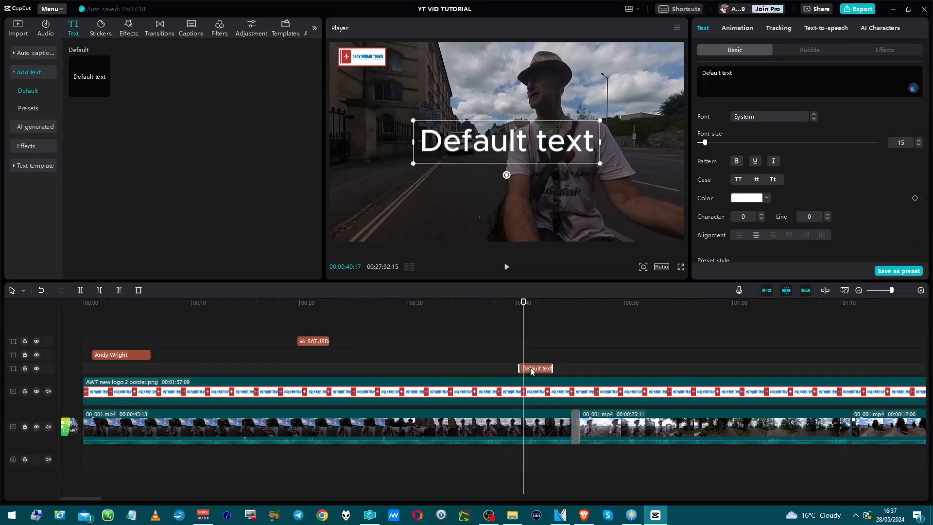
drag(531, 369, 488, 317)
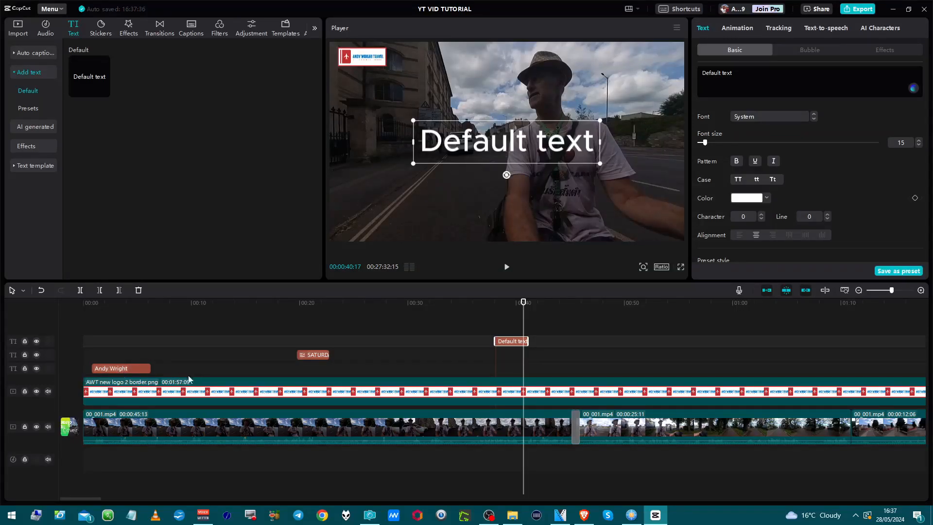
- Replace the wording of the default text clip with TEST MESSAGE
drag(494, 343, 494, 342)
triple_click(705, 72)
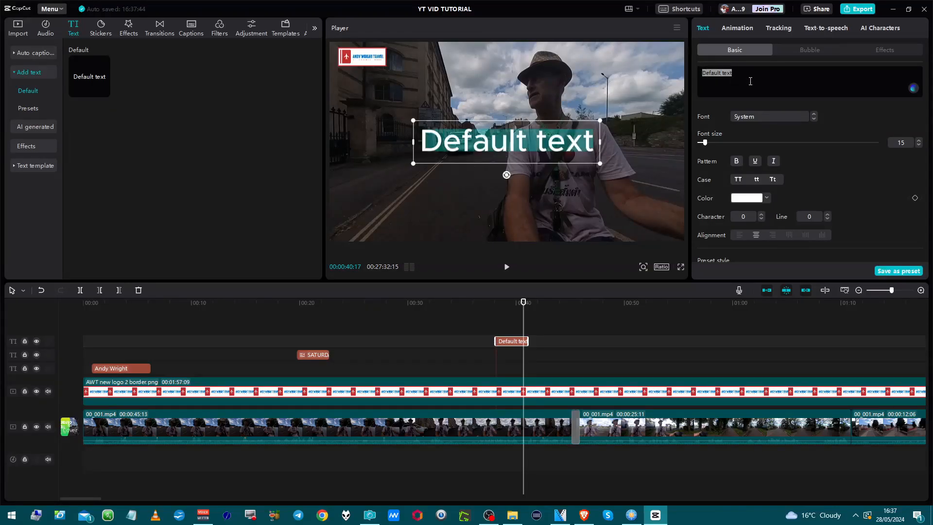
text(TEST MESSAGE)
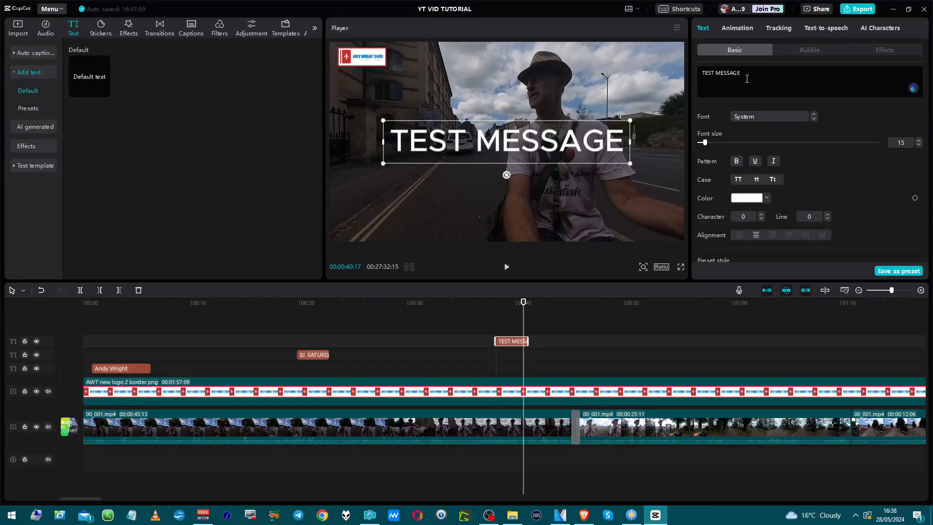
- Move the TEST MESSAGE text to the lower part of the frame and set its font to BowlbyOne-Regular
drag(609, 151, 611, 204)
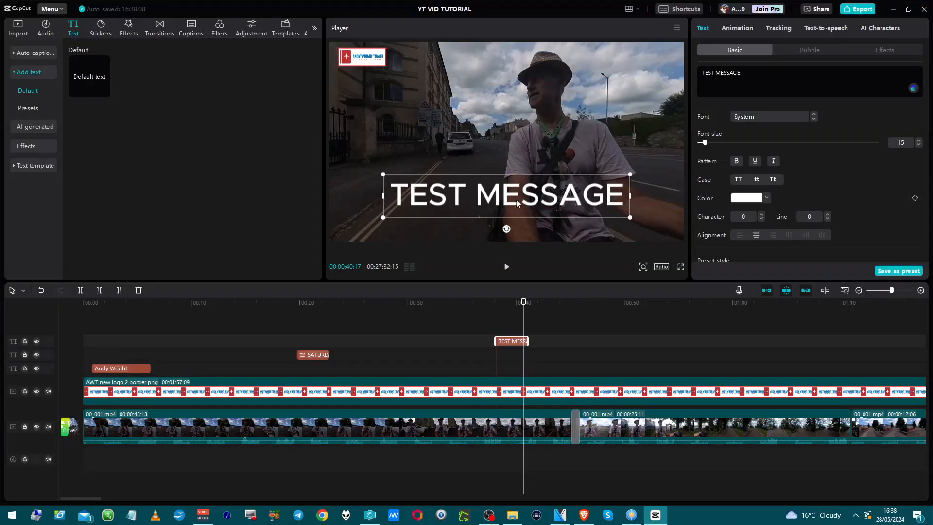
click(786, 118)
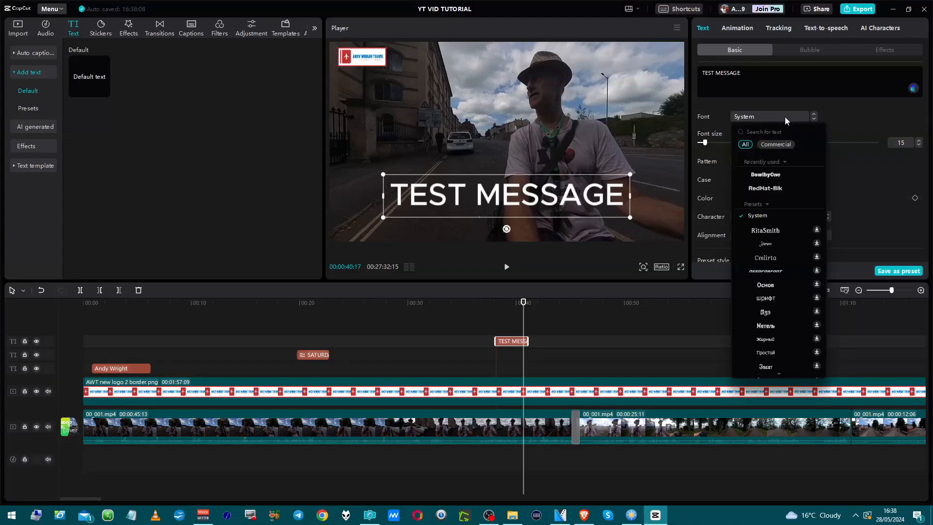
click(773, 176)
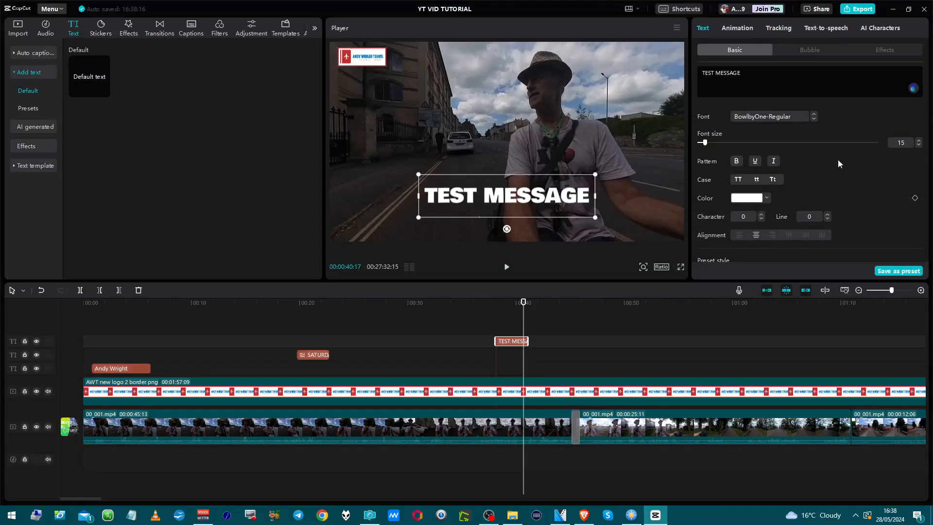
- Try the red and yellow preset styles on TEST MESSAGE and apply the black one with a white outline
scroll(729, 216, down, 5)
scroll(728, 217, up, 5)
scroll(727, 218, down, 1)
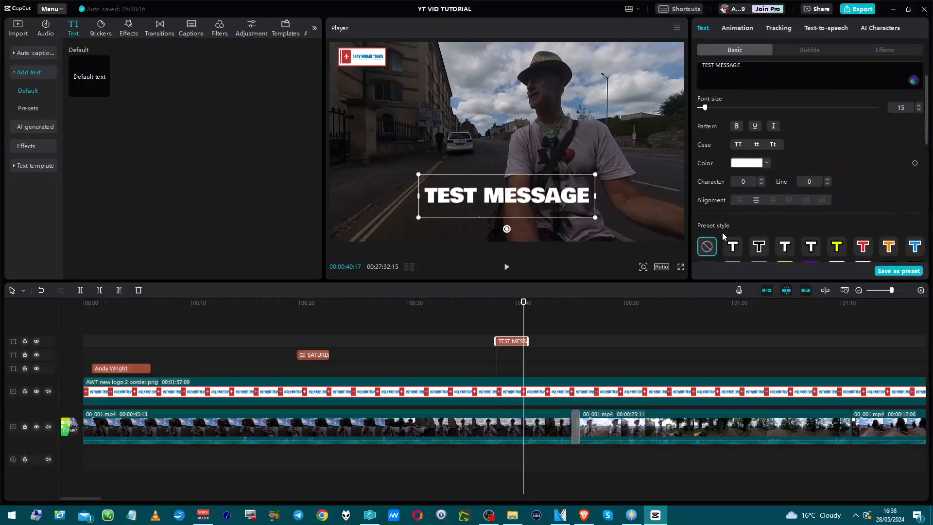
click(733, 248)
click(765, 249)
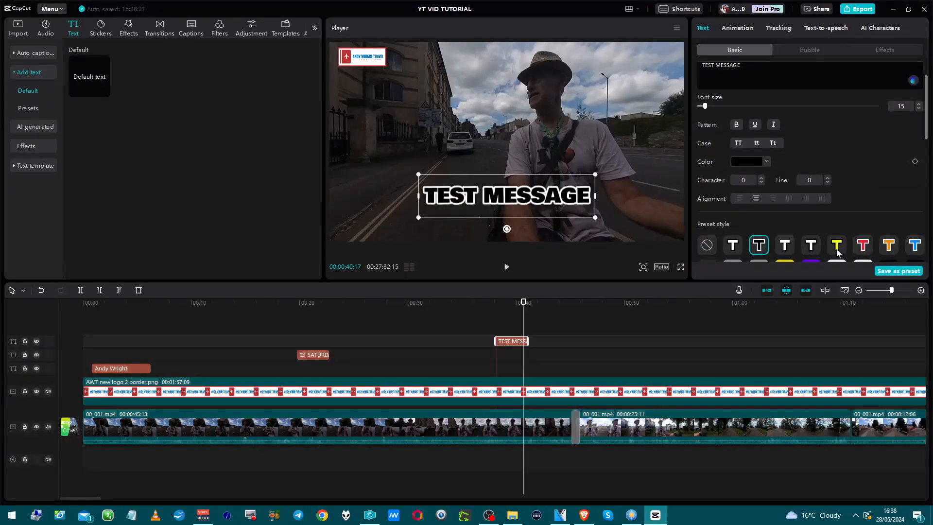
click(864, 249)
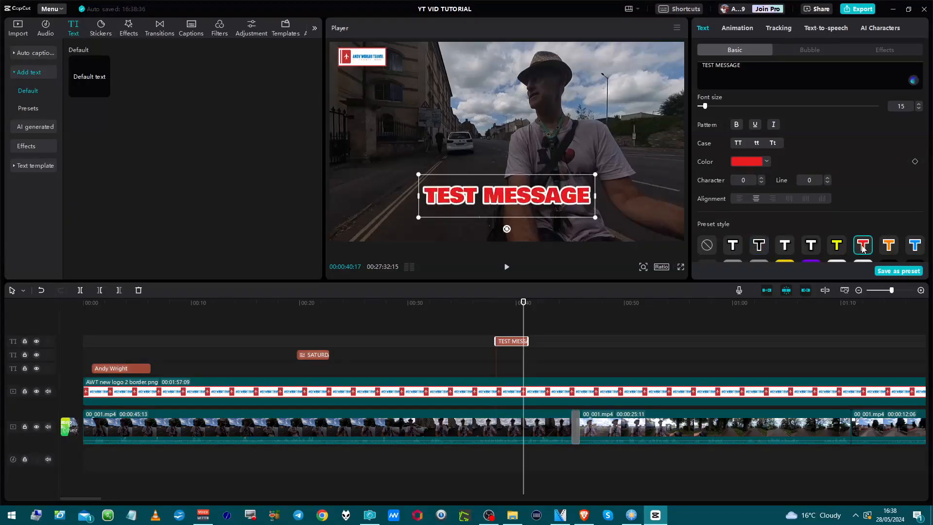
click(837, 250)
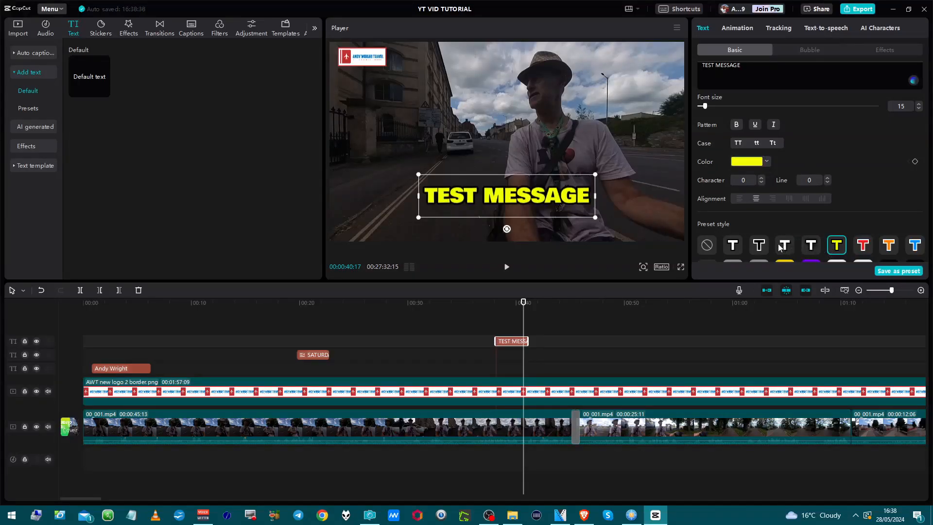
click(761, 248)
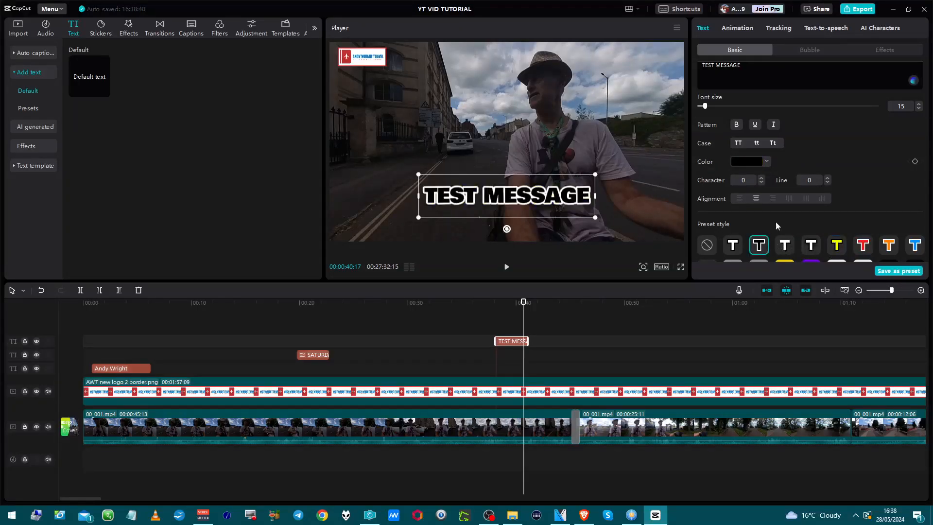
- Apply the orange ribbon banner bubble to the TEST MESSAGE text
click(818, 52)
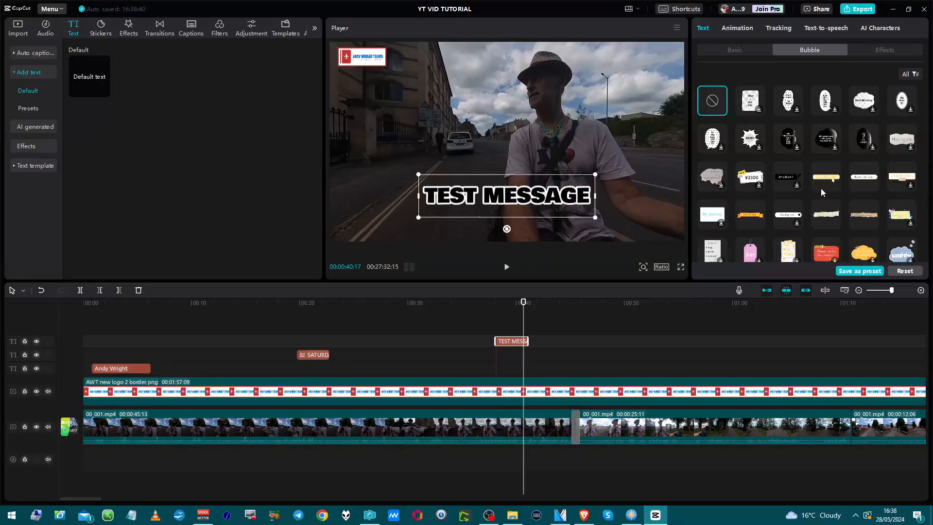
scroll(822, 185, down, 1)
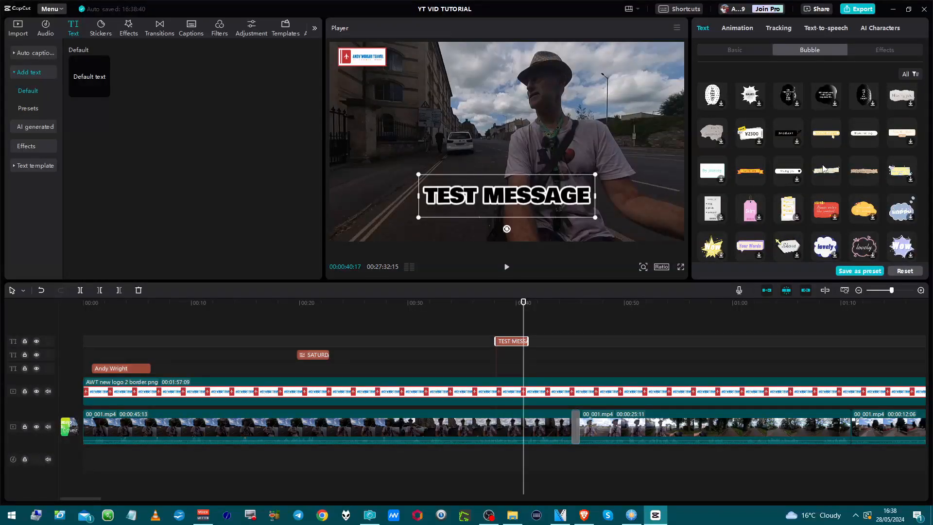
click(751, 167)
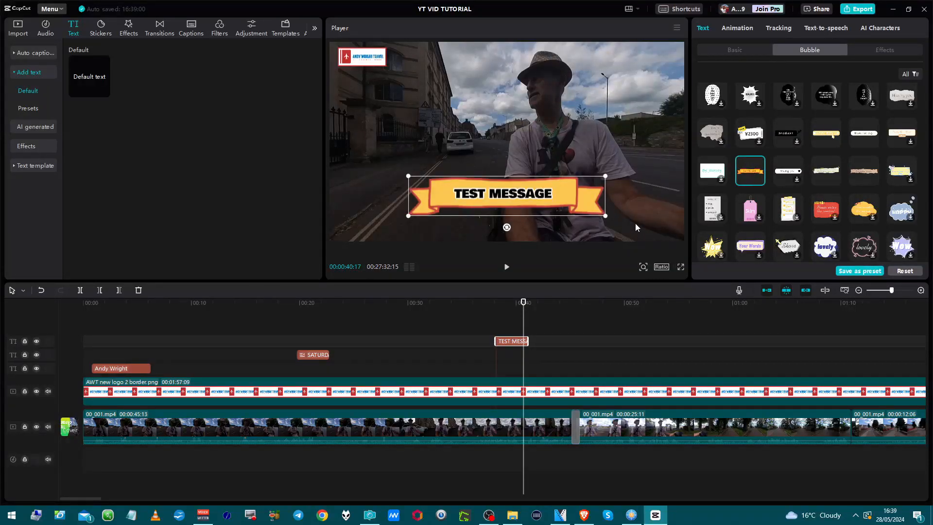
- Move the TEST MESSAGE banner to the lower edge of the frame and shrink it to about 75% scale
click(735, 50)
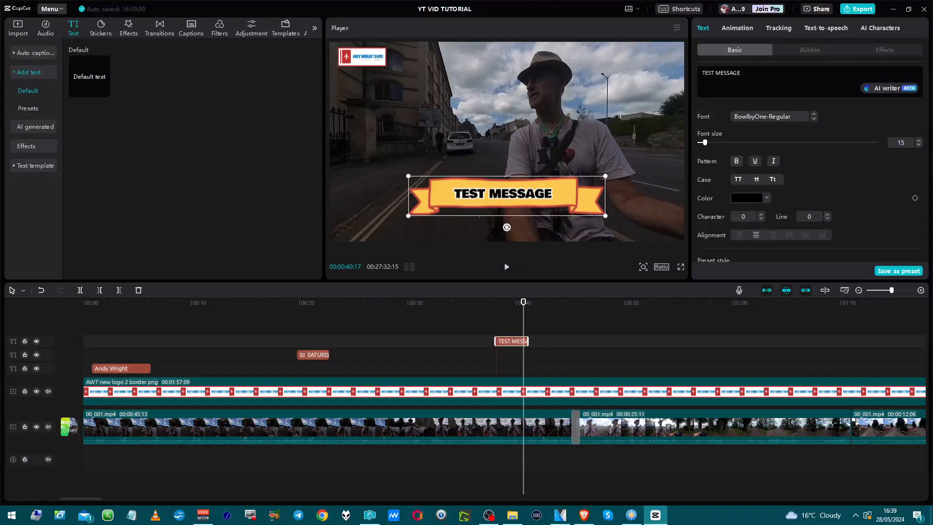
drag(575, 200, 575, 223)
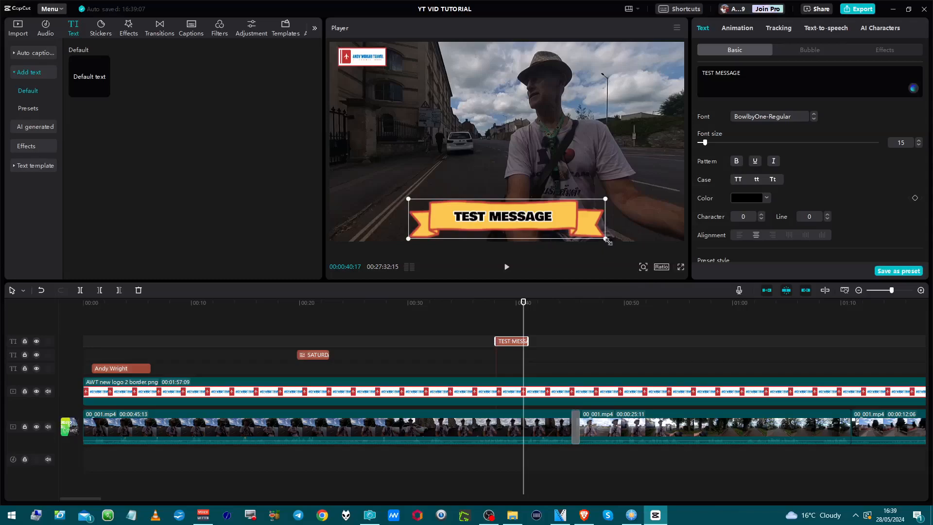
drag(605, 239, 551, 220)
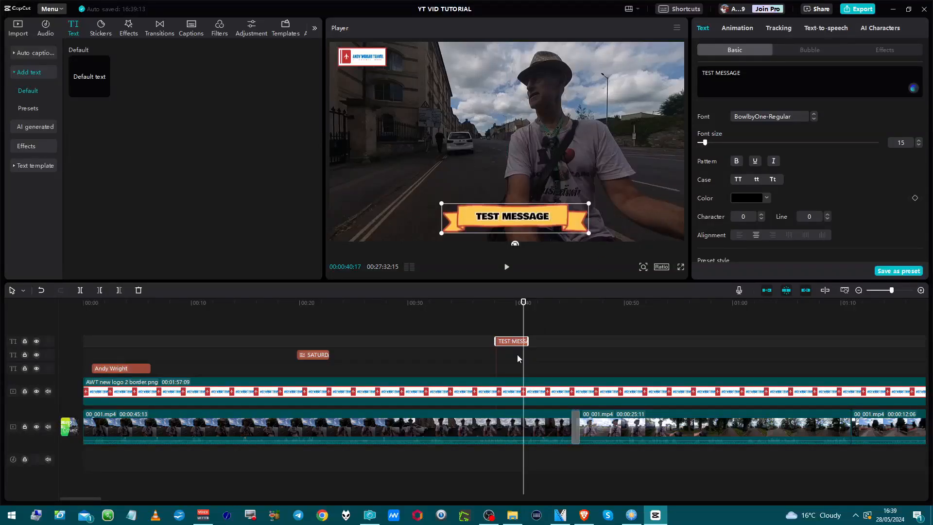
- Preview the TEST MESSAGE title, extend its clip's end to about 00:43, and play the added portion
click(493, 361)
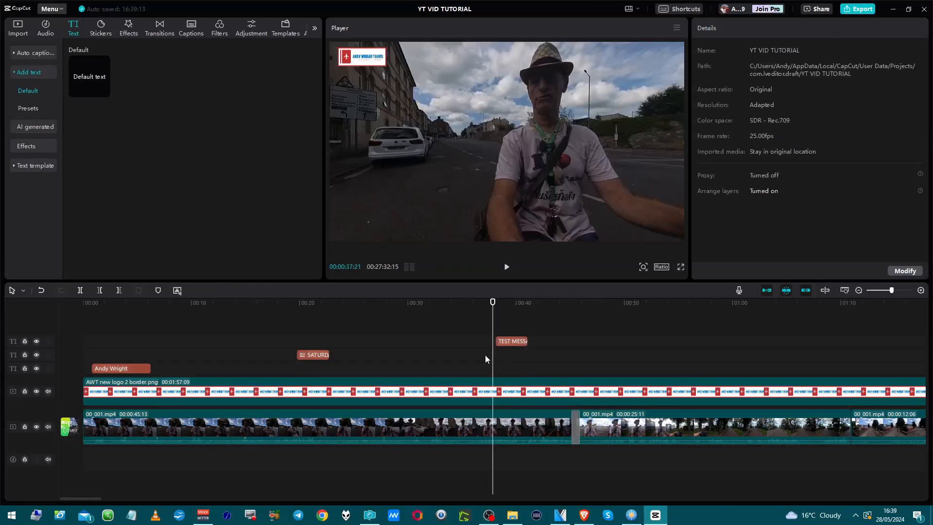
key(space)
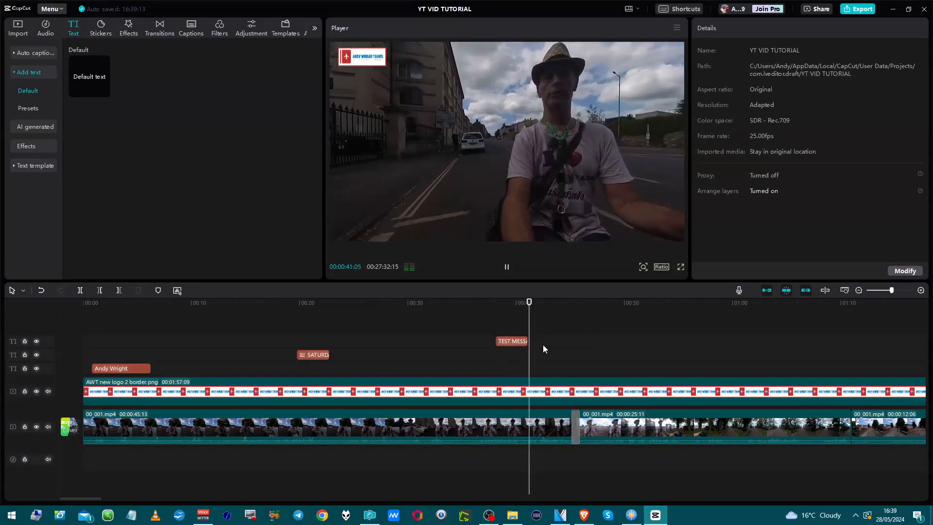
key(space)
click(526, 342)
drag(532, 342, 553, 341)
key(space)
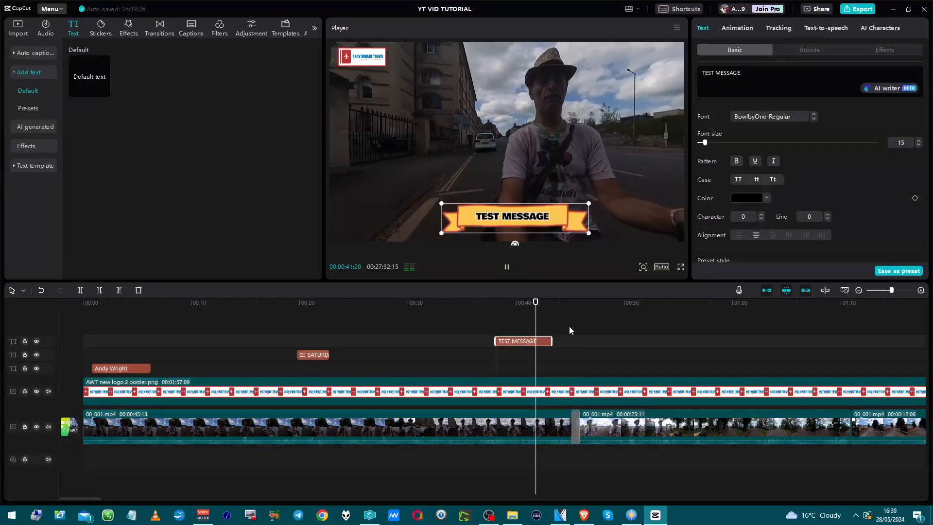
key(space)
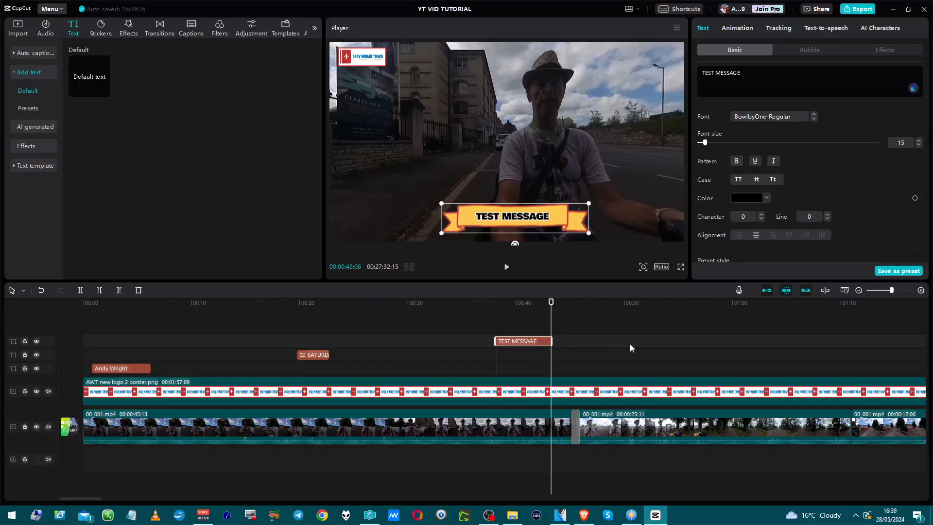
- Apply the Throw Out entrance animation to the TEST MESSAGE title
click(748, 28)
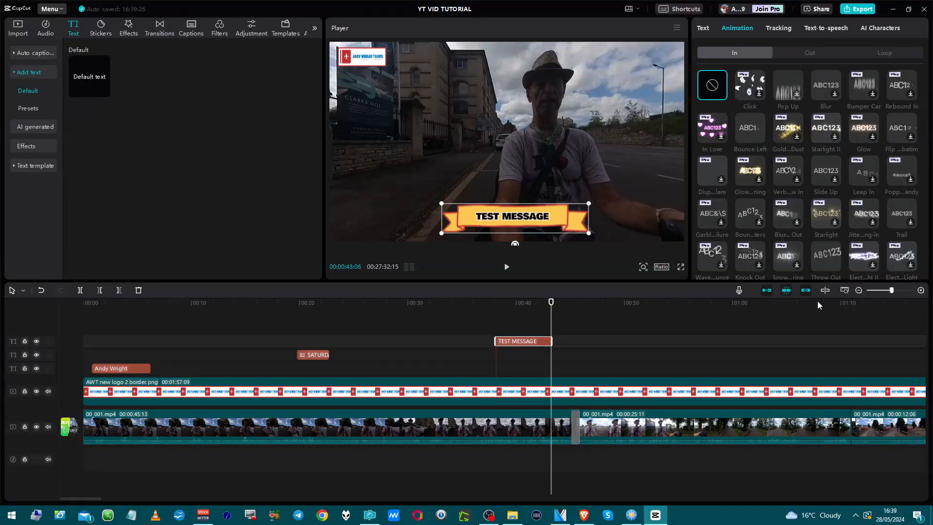
click(821, 263)
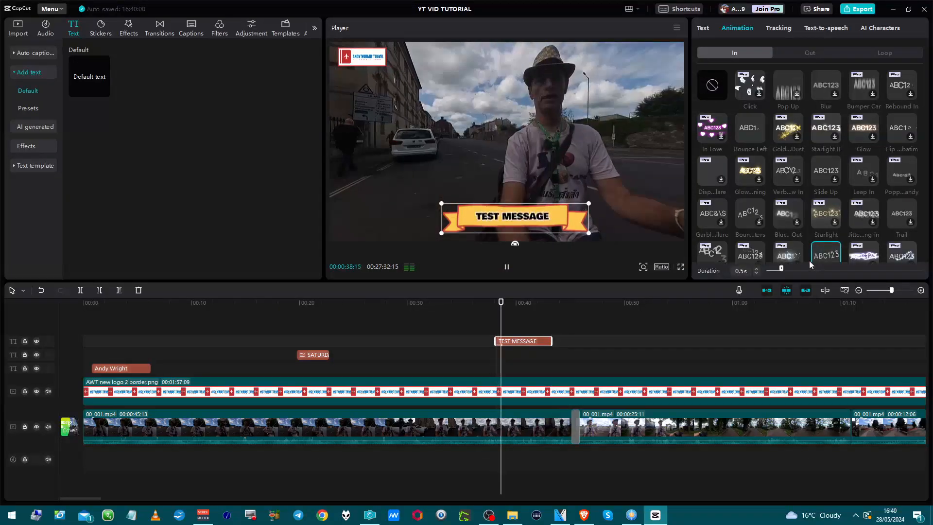
click(828, 254)
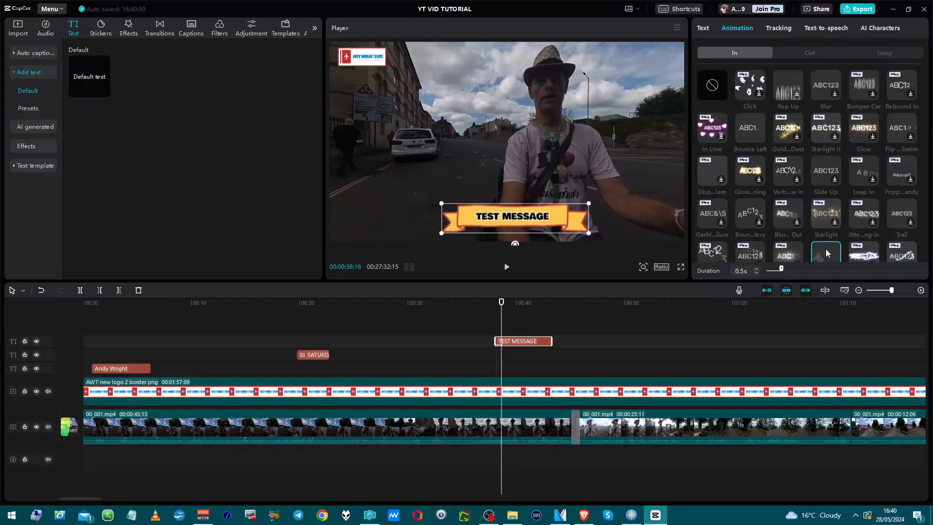
click(828, 253)
- Look through the exit animations for the TEST MESSAGE title, and play the title with its entrance animation
click(811, 54)
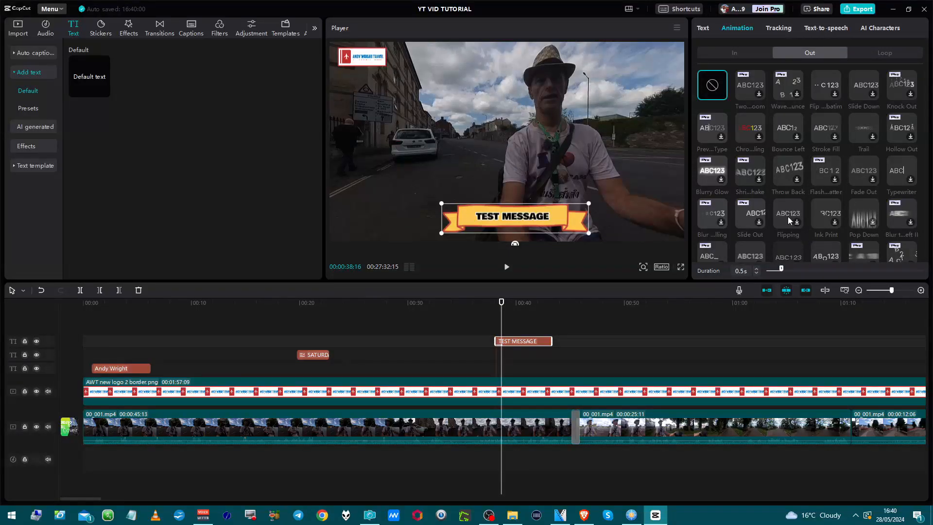
scroll(789, 217, down, 2)
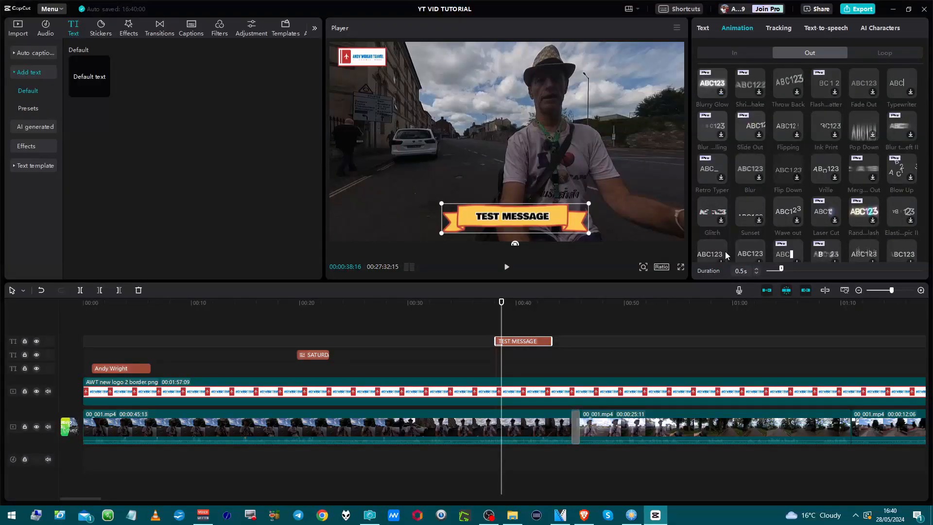
click(767, 54)
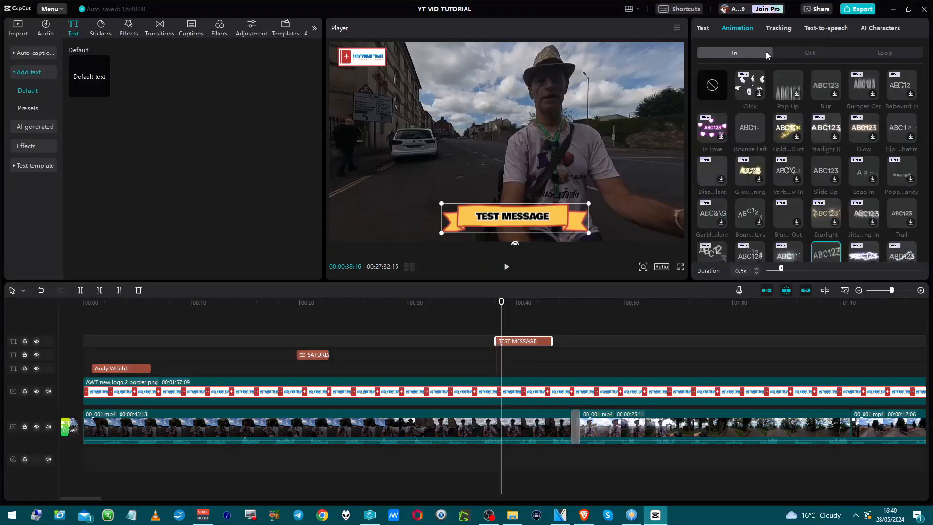
click(503, 345)
key(space)
key(space)
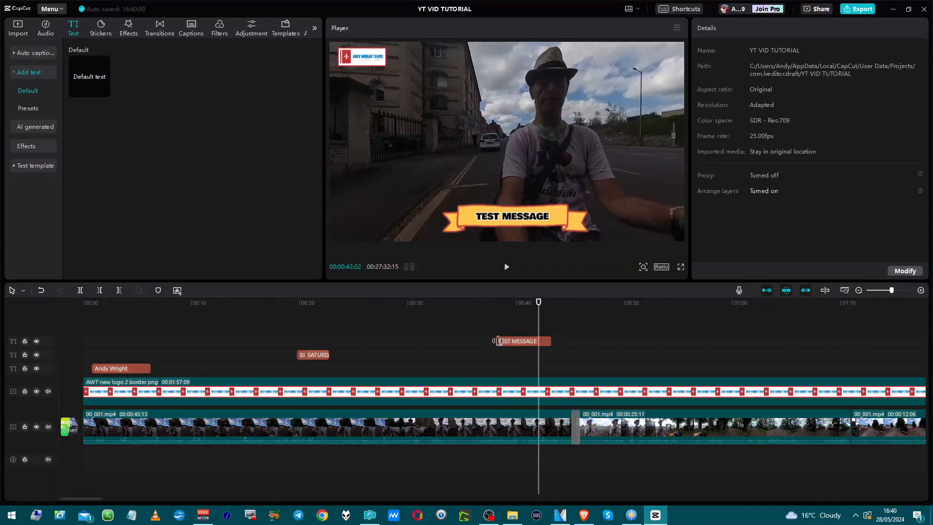
- Try the Glow effect on the TEST MESSAGE text
click(498, 340)
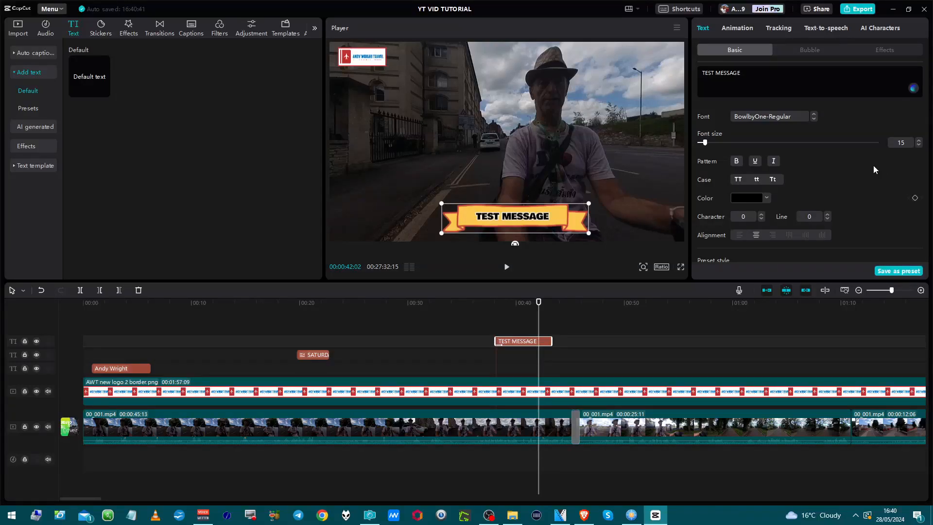
scroll(873, 165, down, 5)
scroll(873, 165, up, 5)
scroll(872, 166, down, 1)
scroll(870, 171, down, 5)
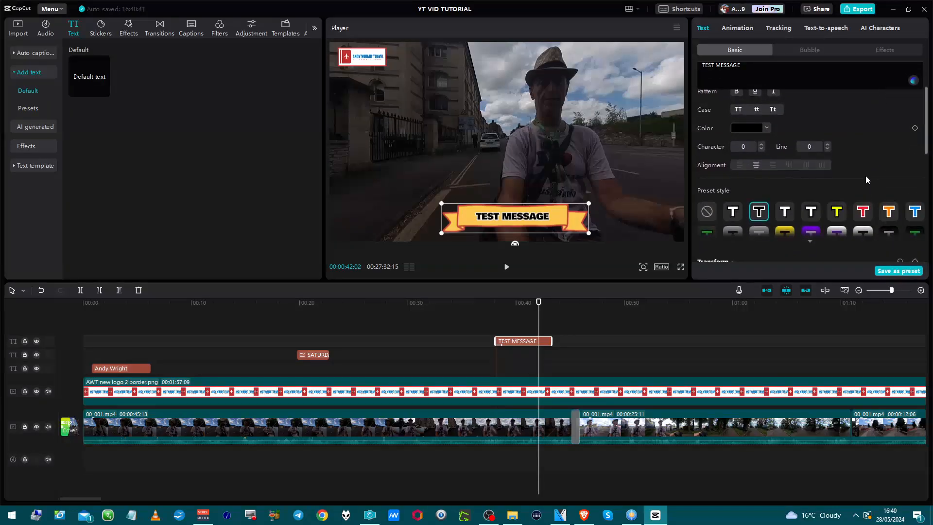
scroll(864, 177, down, 6)
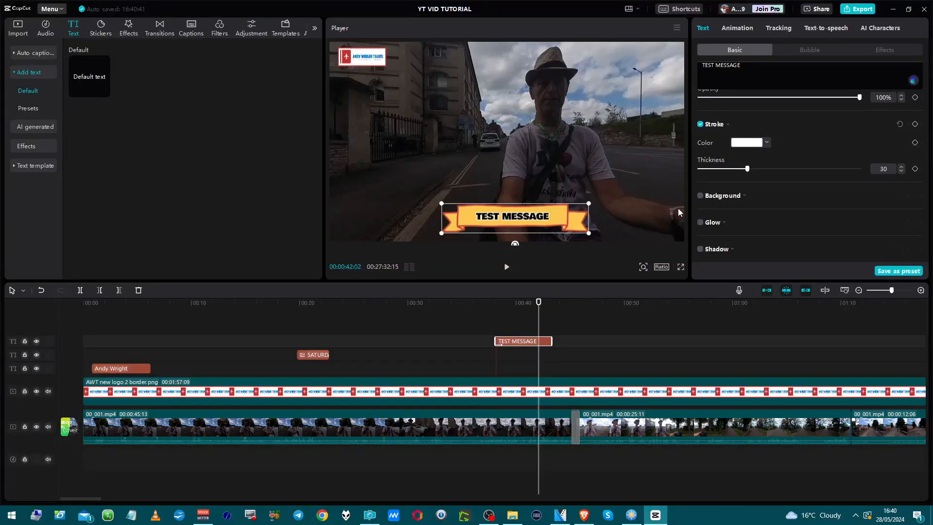
click(701, 223)
- Review the text's transform, stroke and glow settings, and turn the Glow effect off
scroll(769, 133, up, 3)
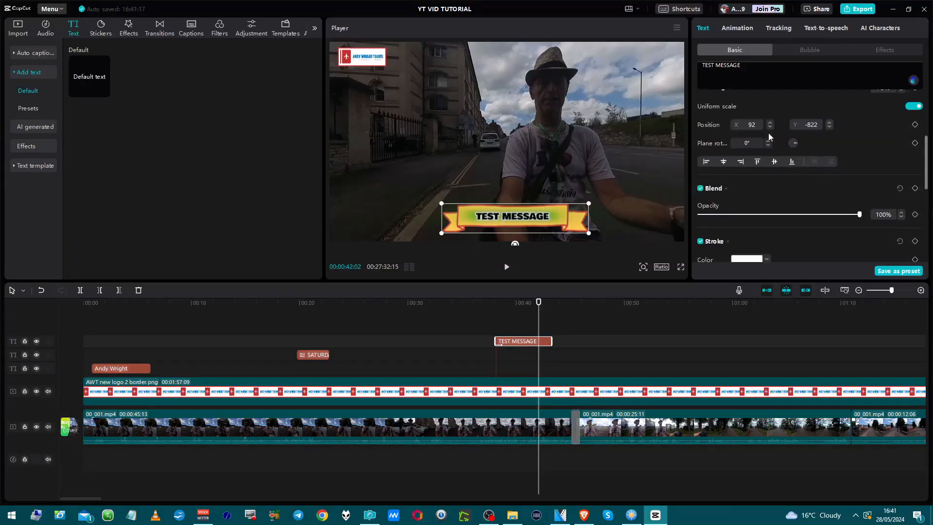
scroll(769, 133, down, 5)
scroll(768, 133, up, 2)
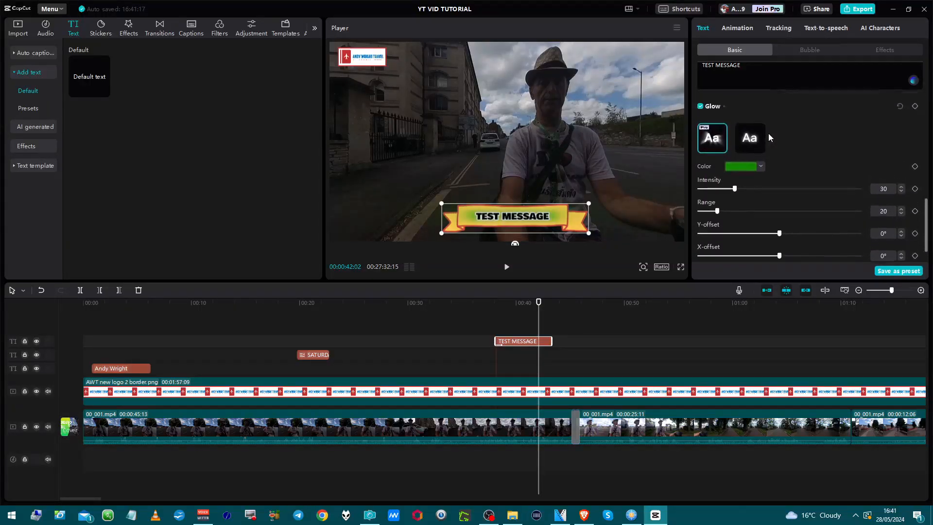
scroll(768, 134, up, 8)
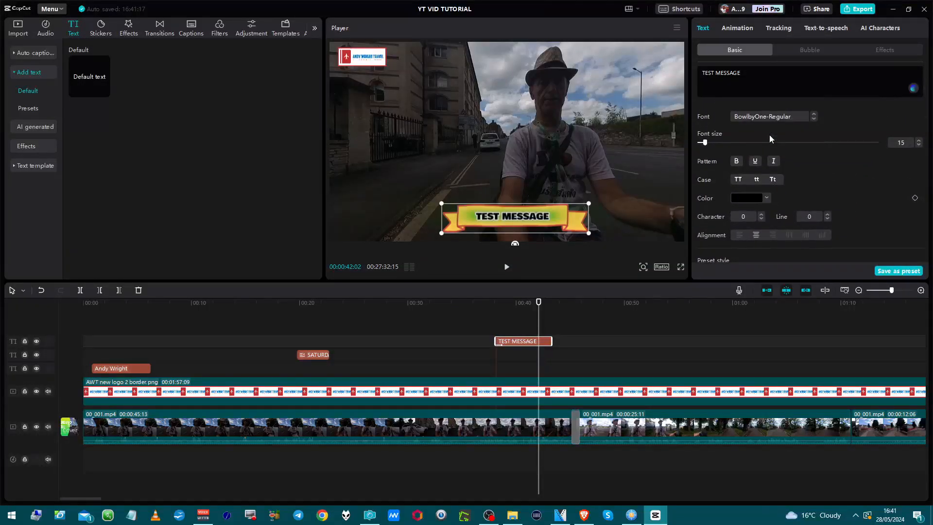
scroll(771, 139, down, 4)
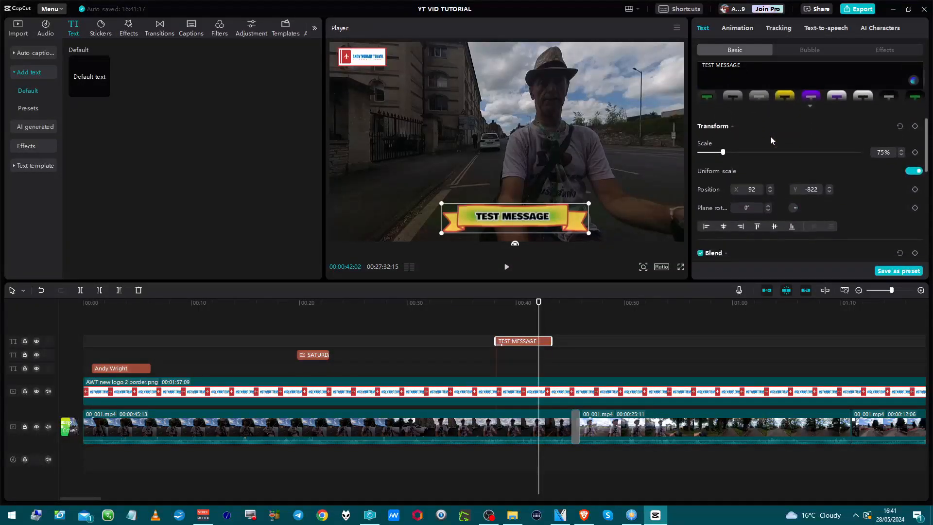
scroll(771, 139, down, 6)
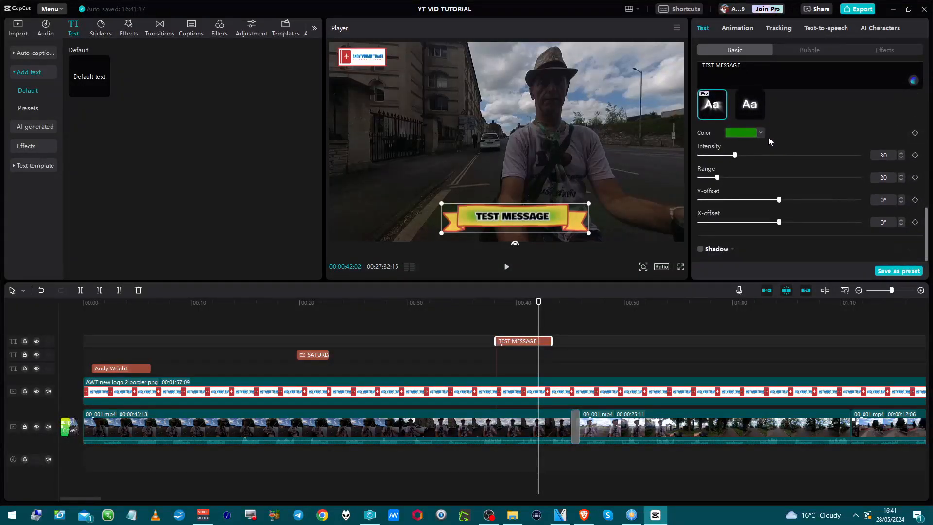
scroll(768, 135, up, 1)
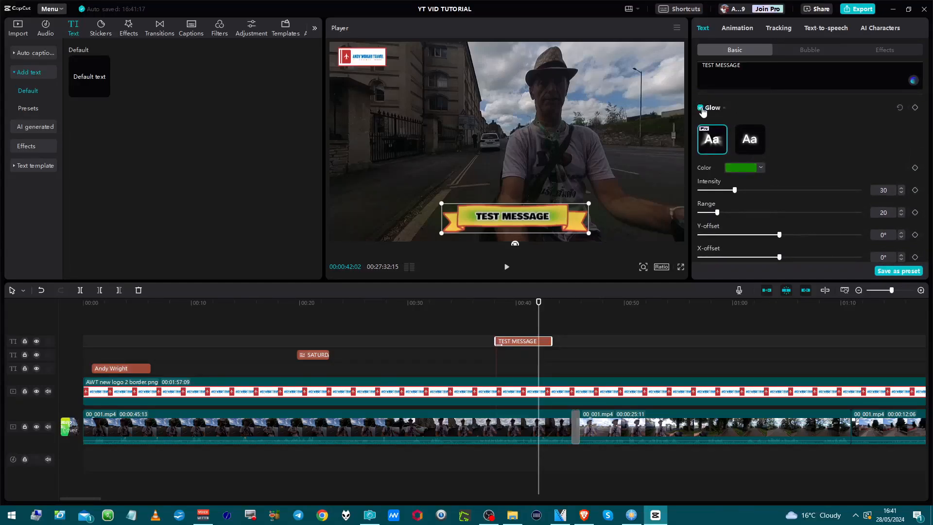
click(701, 108)
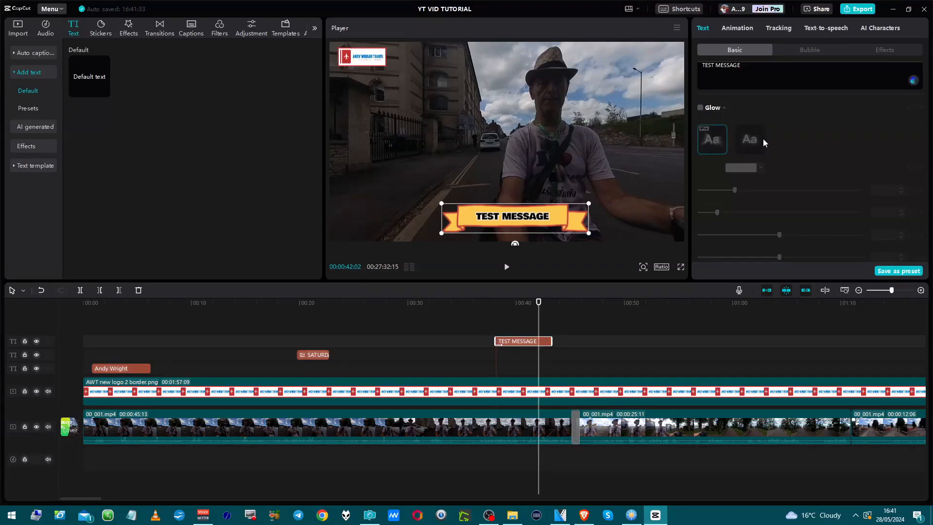
- Turn on the Shadow effect for the TEST MESSAGE text and show its settings
scroll(766, 137, down, 1)
scroll(765, 138, up, 1)
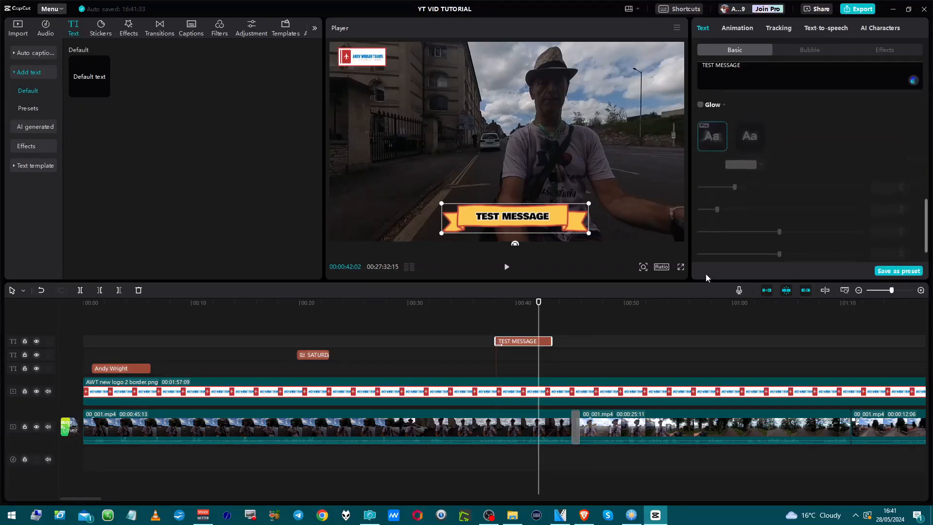
scroll(704, 255, down, 1)
click(701, 249)
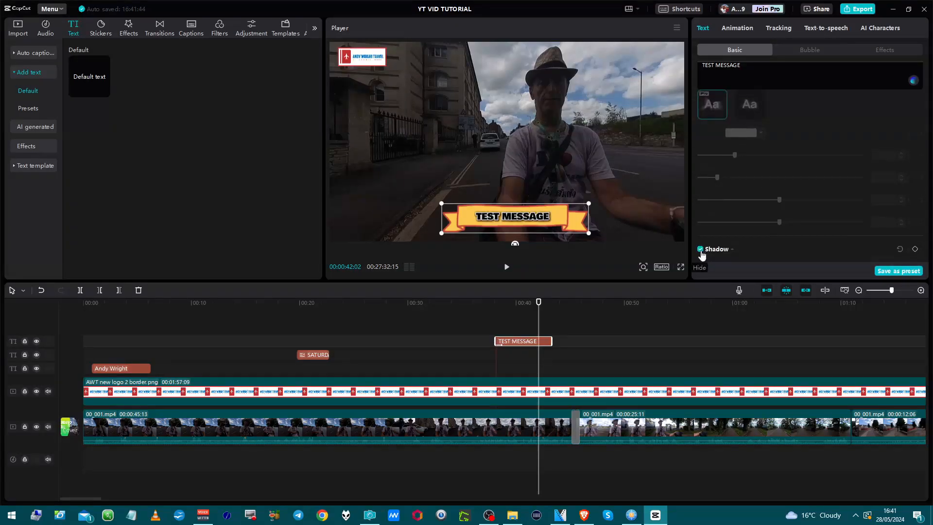
scroll(726, 238, down, 1)
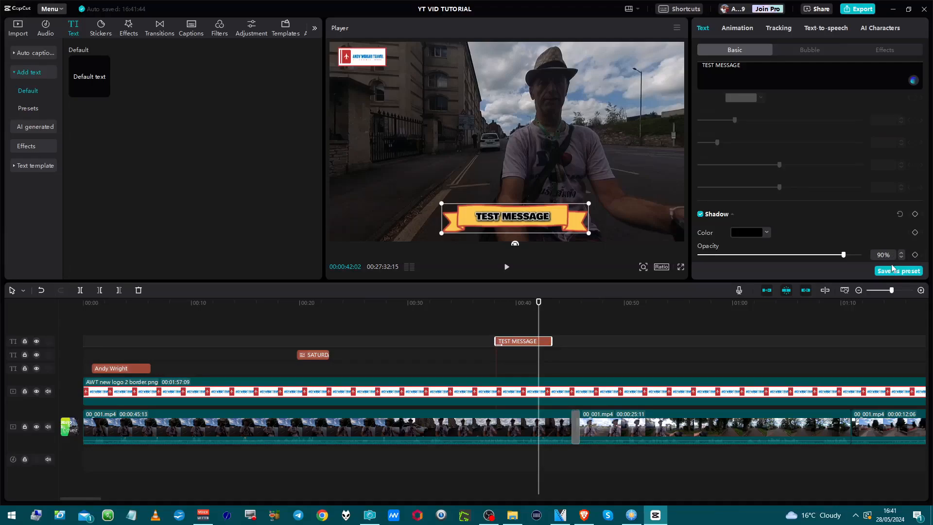
- Play the TEST MESSAGE title twice to check its entrance and exit animations
click(493, 368)
key(space)
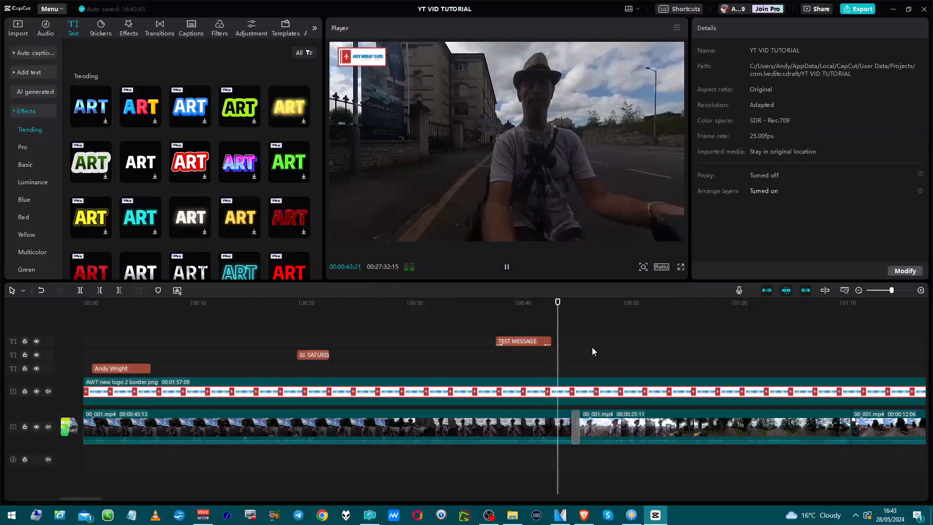
key(space)
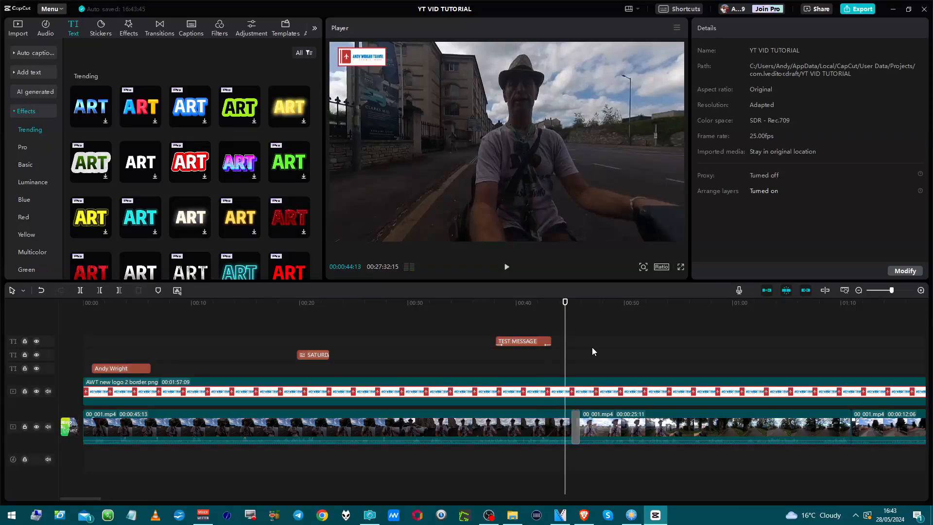
click(506, 348)
key(space)
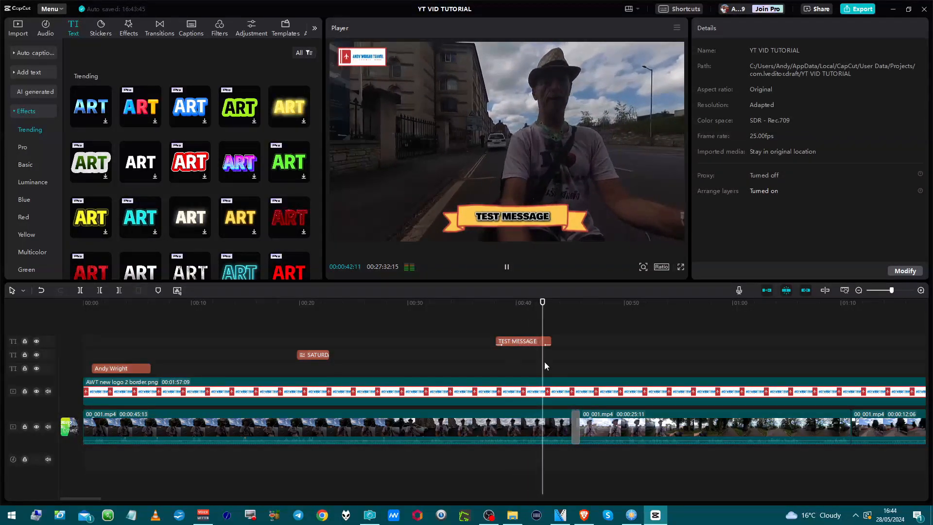
key(space)
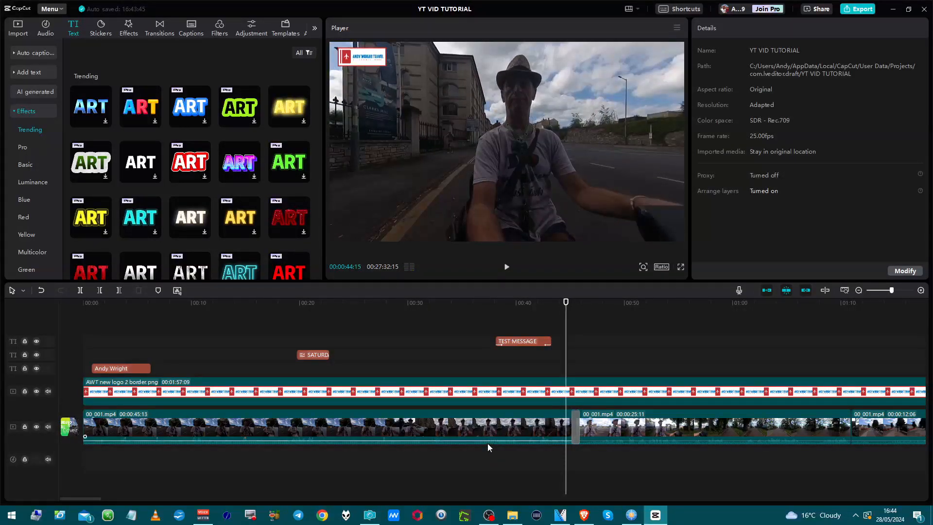
- Browse the trending transitions available in the transitions library
click(128, 28)
click(159, 31)
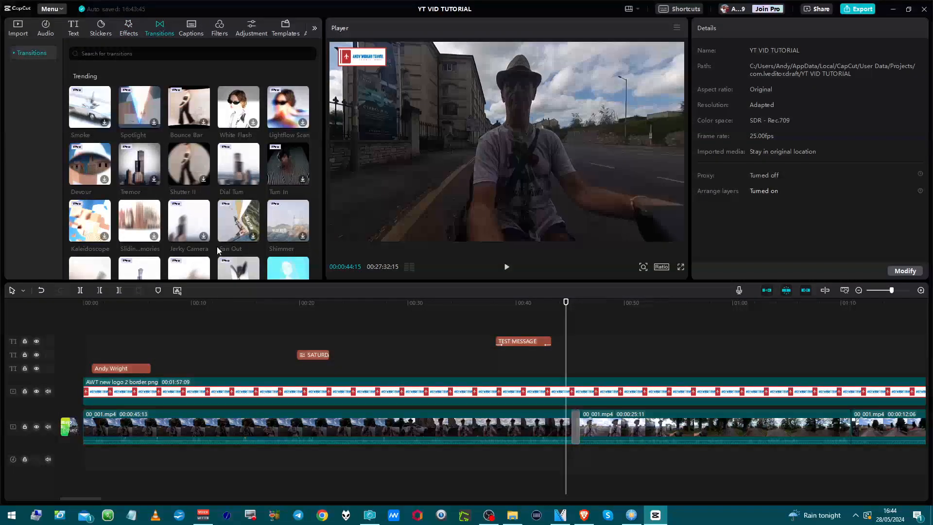
scroll(272, 258, down, 2)
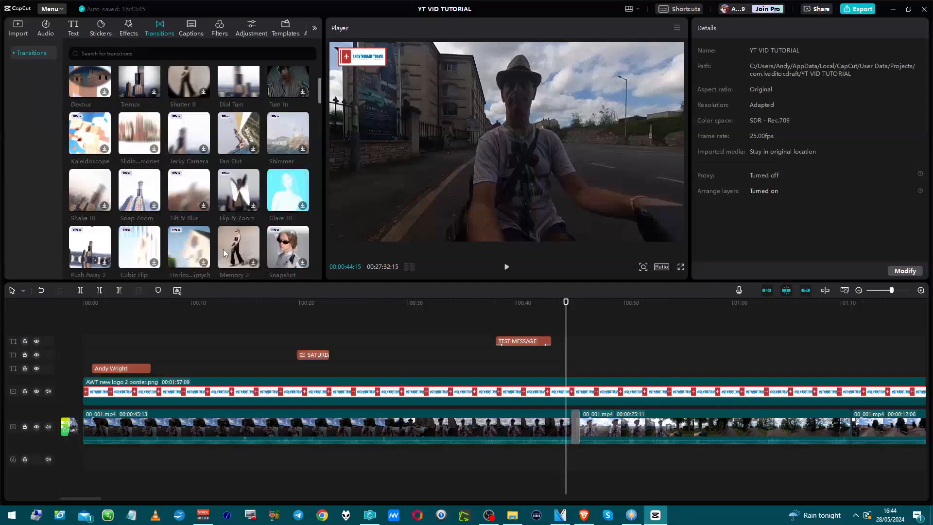
scroll(229, 228, down, 5)
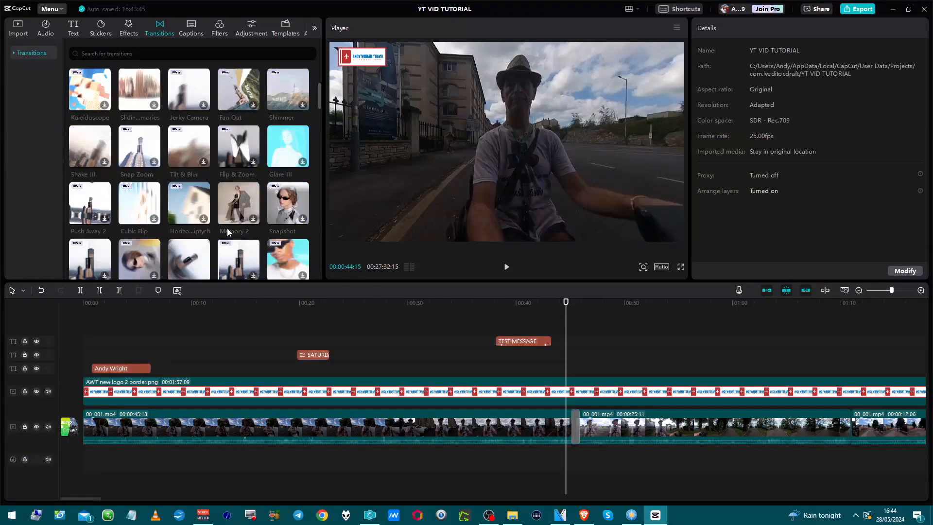
mouse_move(175, 89)
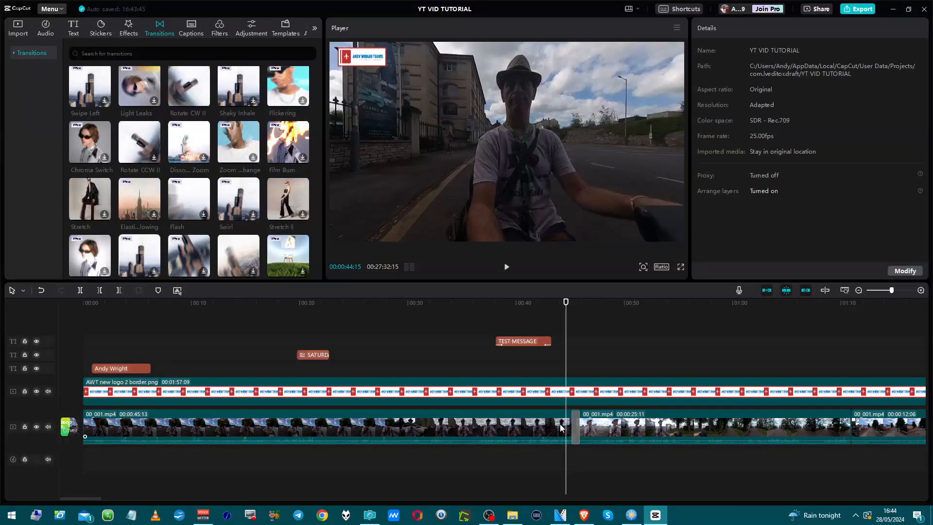
- Play the existing transition between the first two video clips twice, starting just before the cut
click(568, 373)
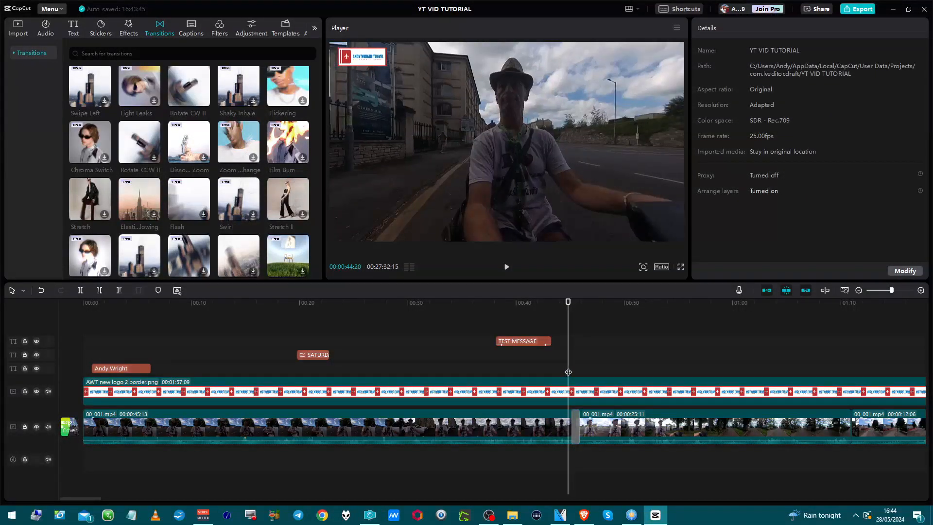
key(space)
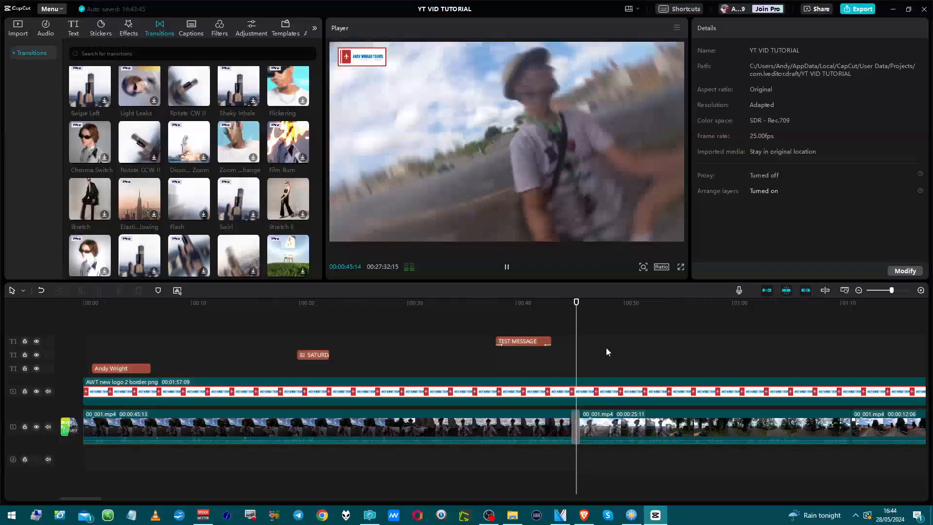
click(566, 349)
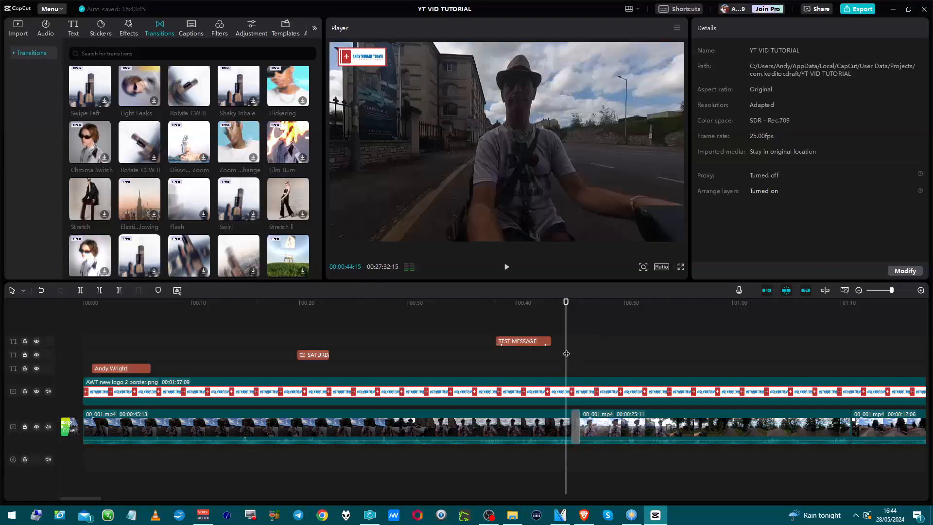
key(space)
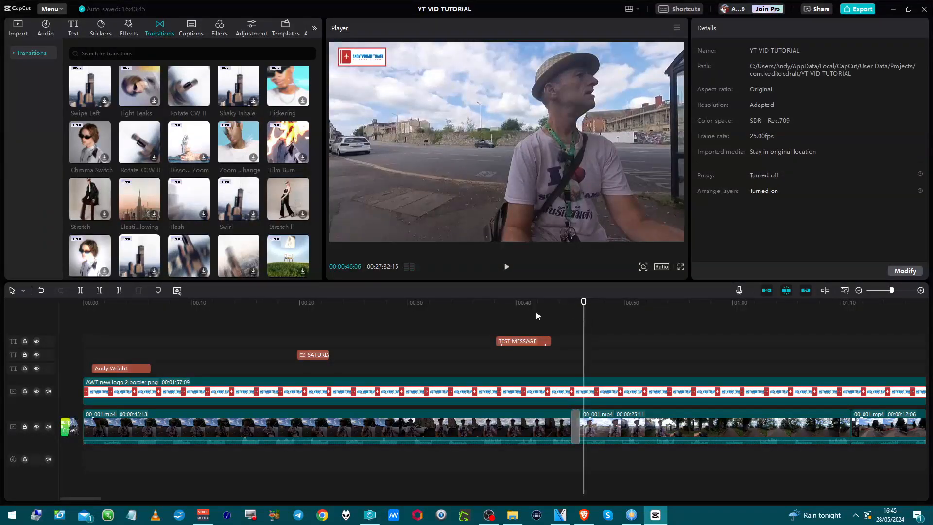
- Show the auto captions options and preview the OCEAN AND WAVES track from the music library
click(189, 30)
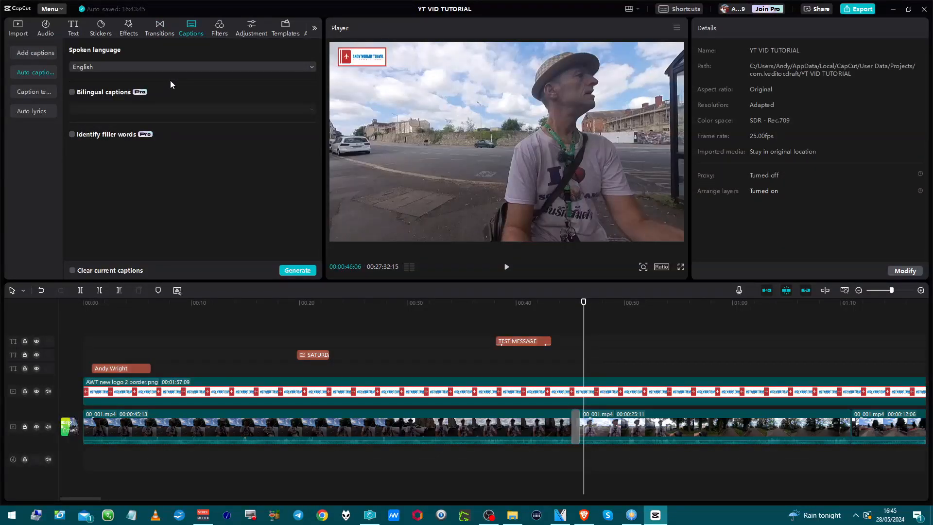
click(45, 30)
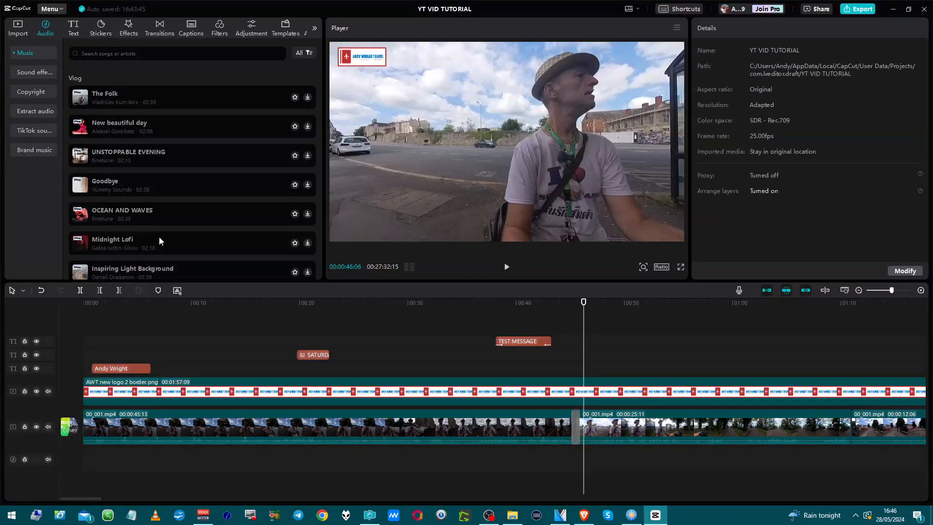
click(176, 215)
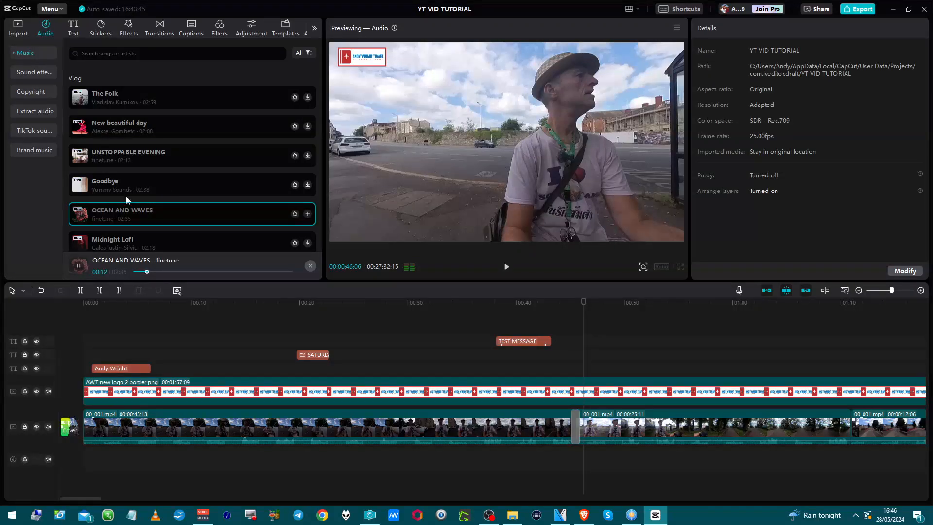
- Show the TikTok sounds and audio extraction sections, and preview the Taking photos, Typing (two keys) and Door knock sound effects
click(43, 127)
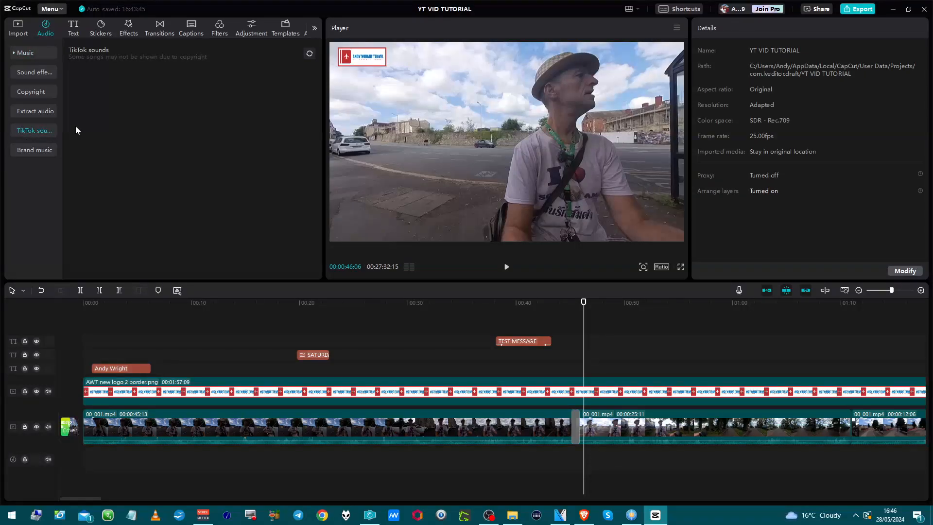
click(45, 113)
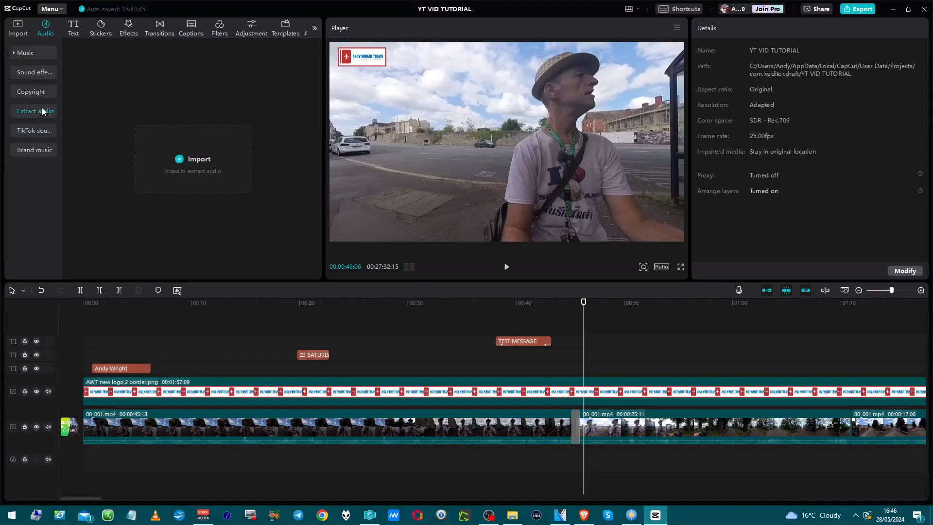
click(29, 72)
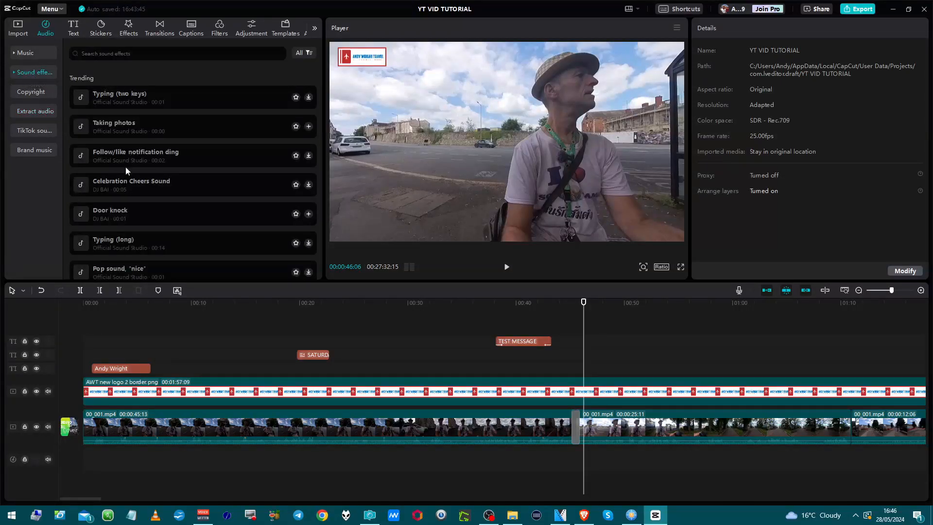
click(149, 126)
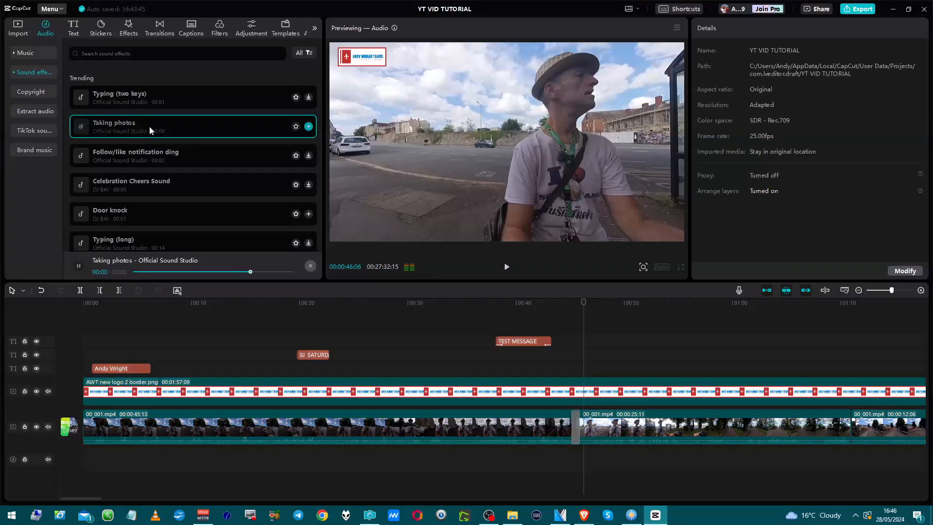
click(195, 101)
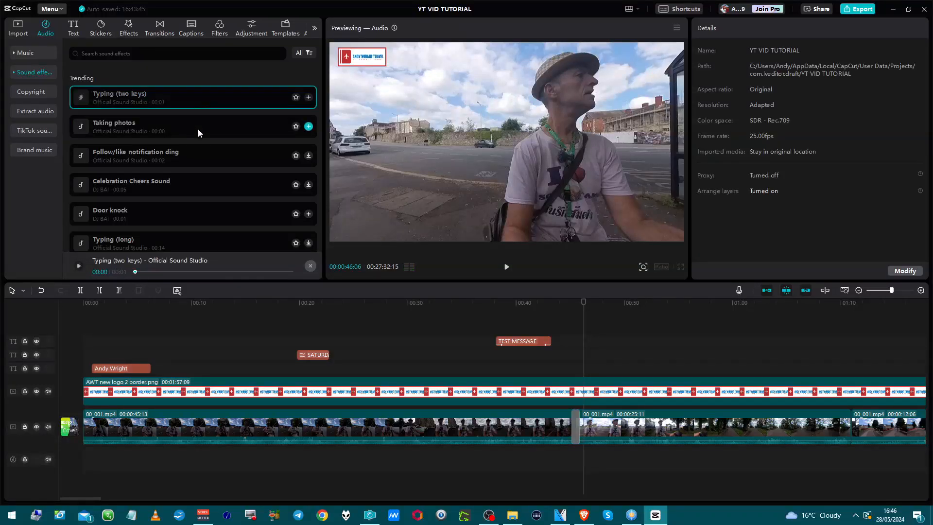
click(176, 212)
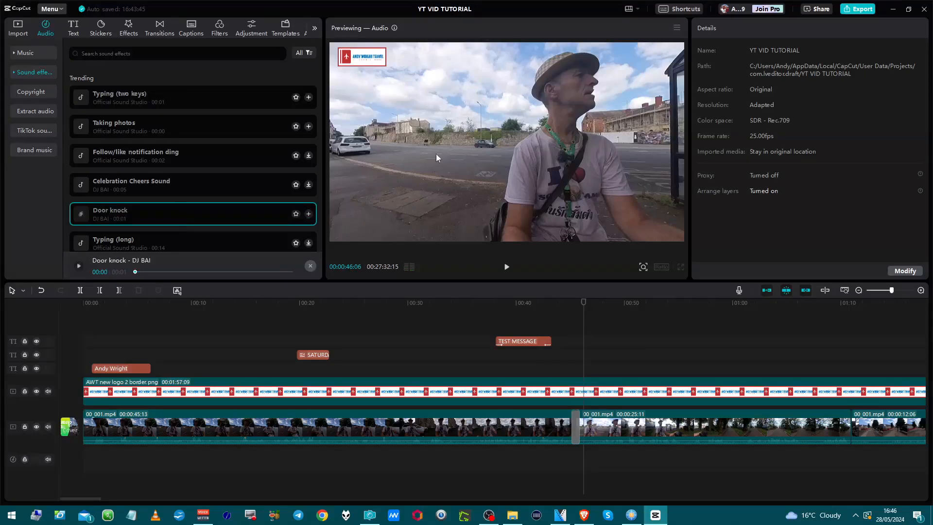